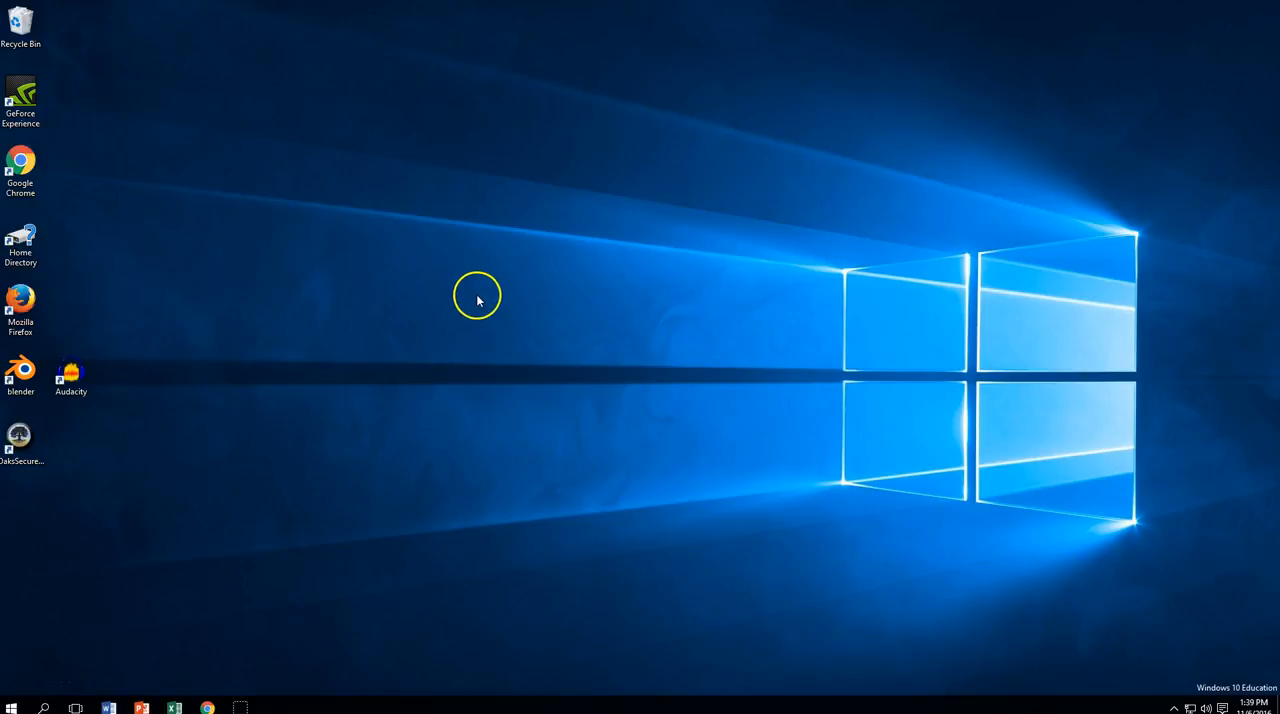
Open Audacity and choose the Logitech USB headset as both the recording microphone and the playback speakers
{"action": "double_click", "coordinate": [80, 378]}
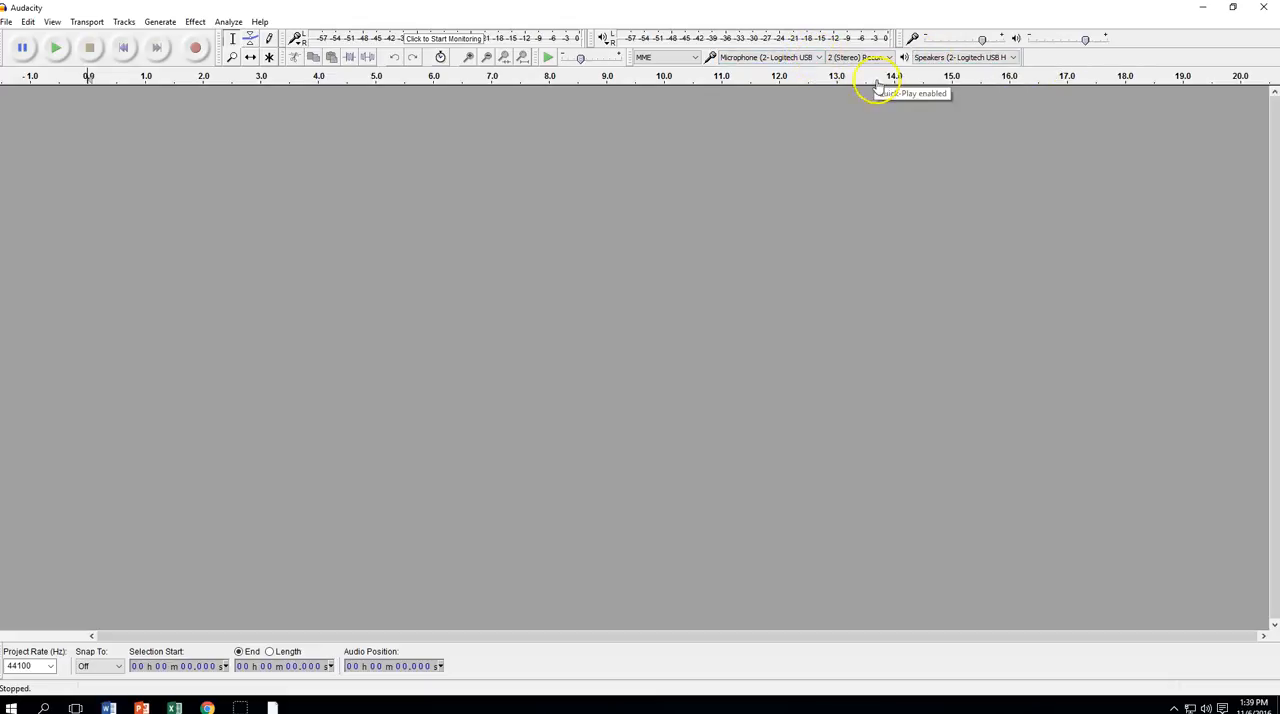
{"action": "left_click", "coordinate": [820, 58]}
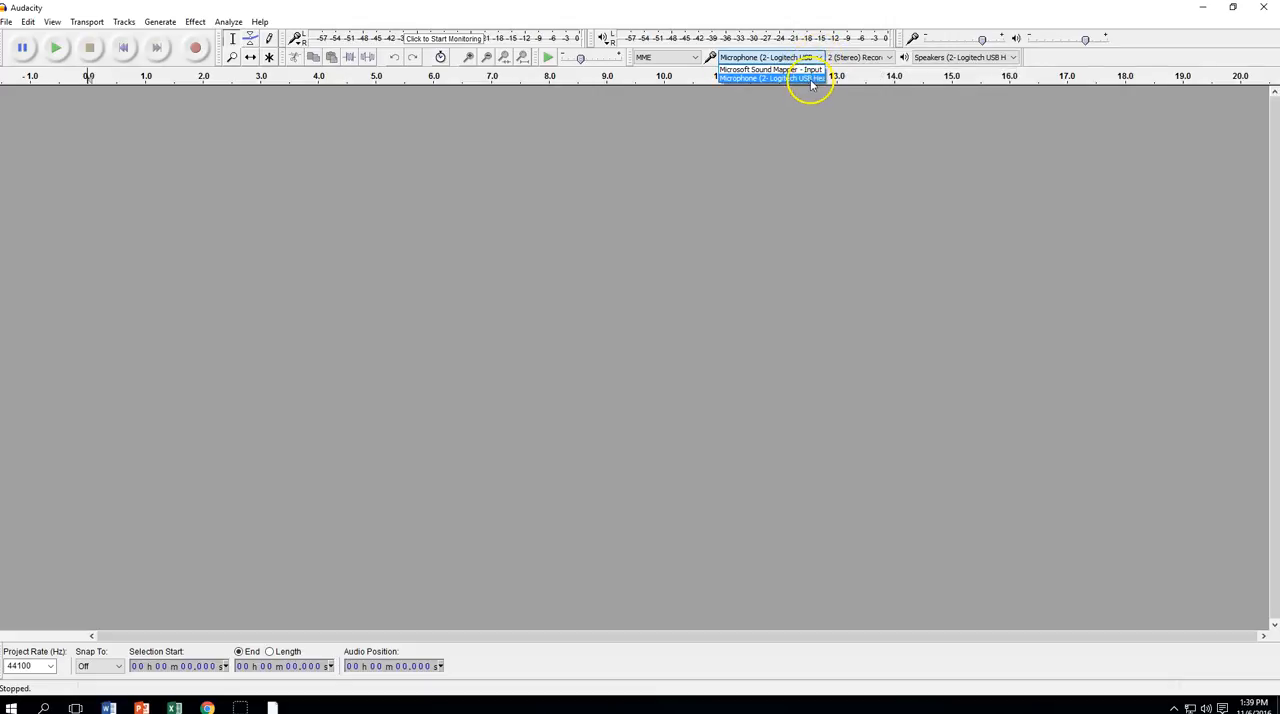
{"action": "left_click", "coordinate": [812, 78]}
{"action": "left_click", "coordinate": [1014, 58]}
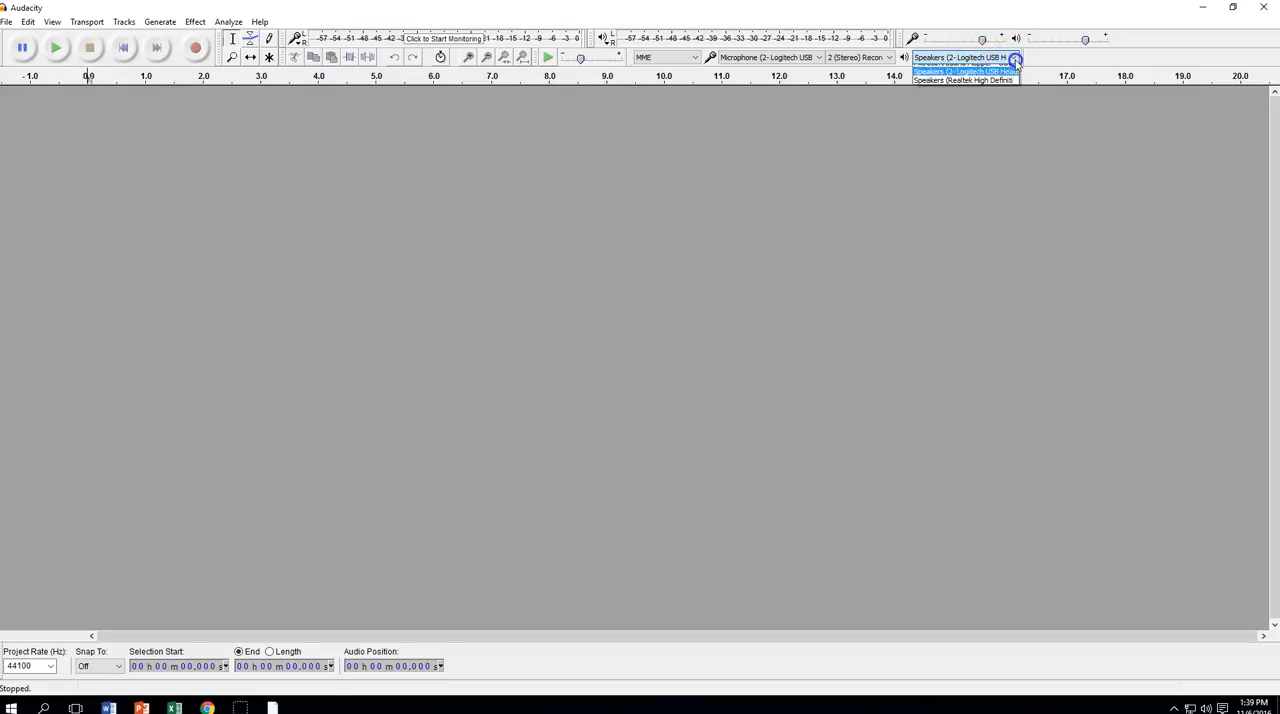
{"action": "left_click", "coordinate": [1014, 58]}
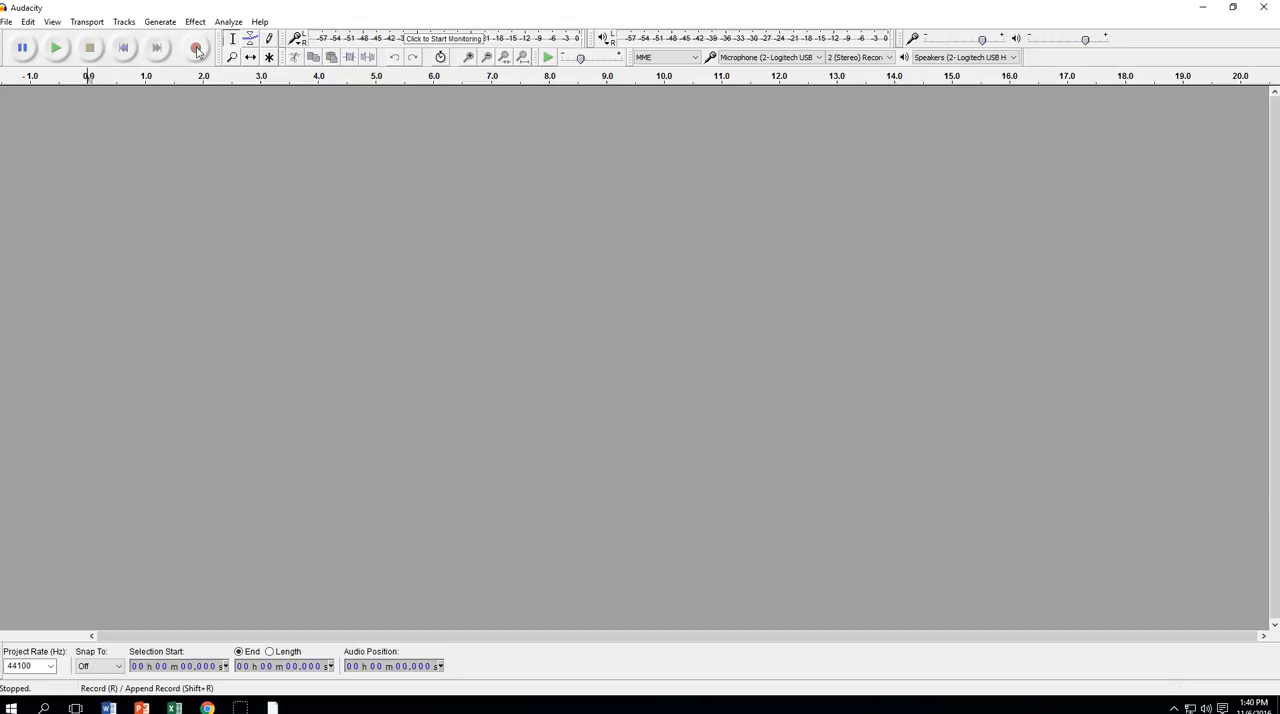
Record a spoken stereo clip about 7 seconds long, leaving a short silence before the speech
{"action": "left_click", "coordinate": [197, 49]}
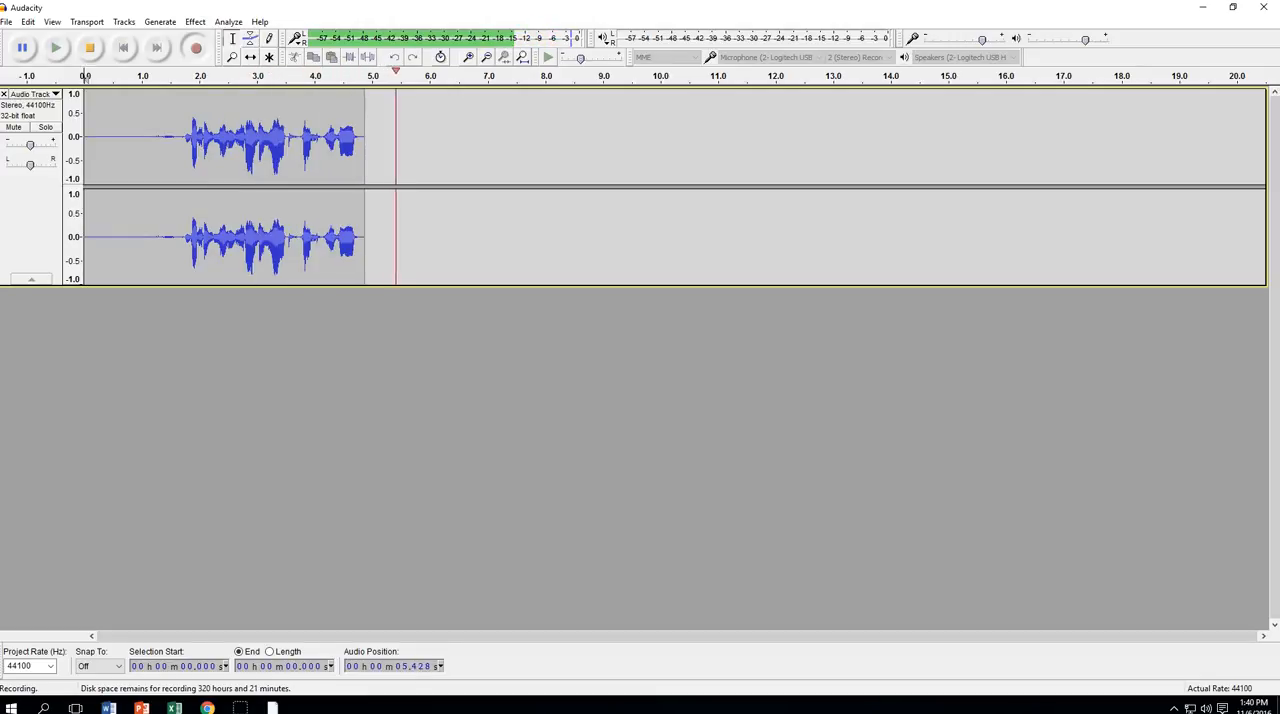
{"action": "left_click", "coordinate": [89, 48]}
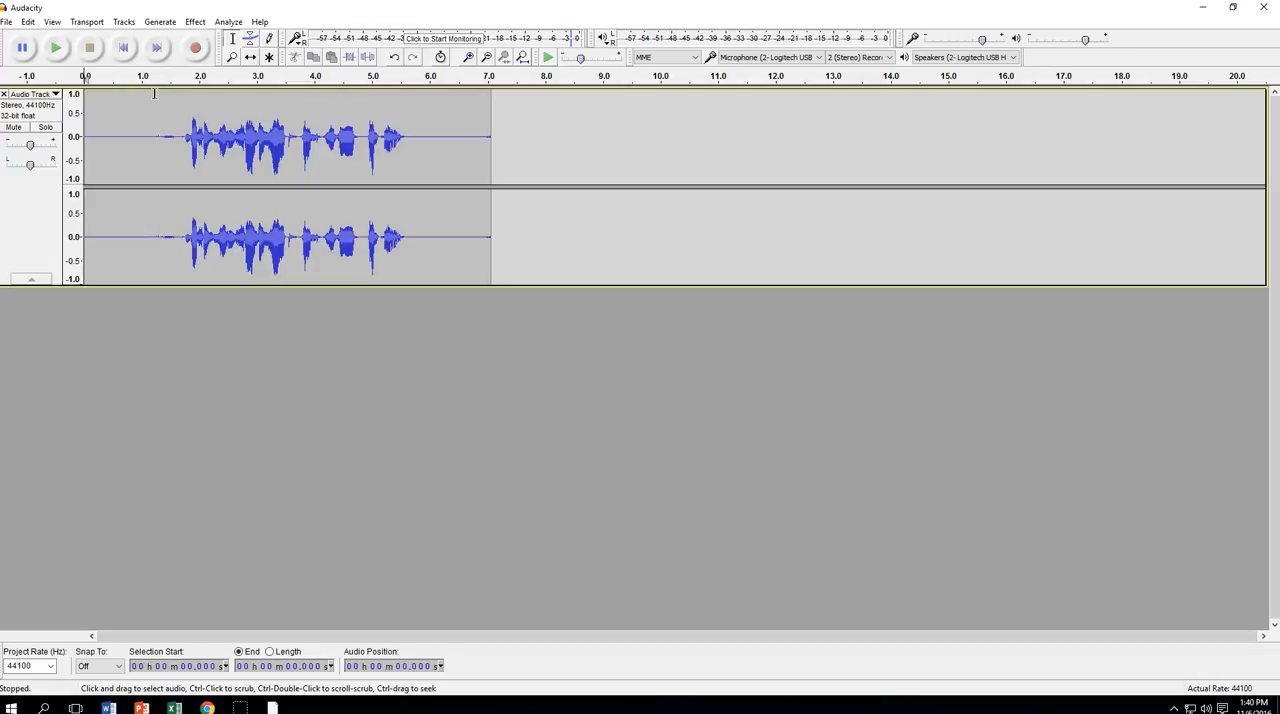
Capture a noise profile for Noise Reduction from the silent opening of the recording, from 0 to about 1.58 seconds
{"action": "left_click", "coordinate": [152, 102]}
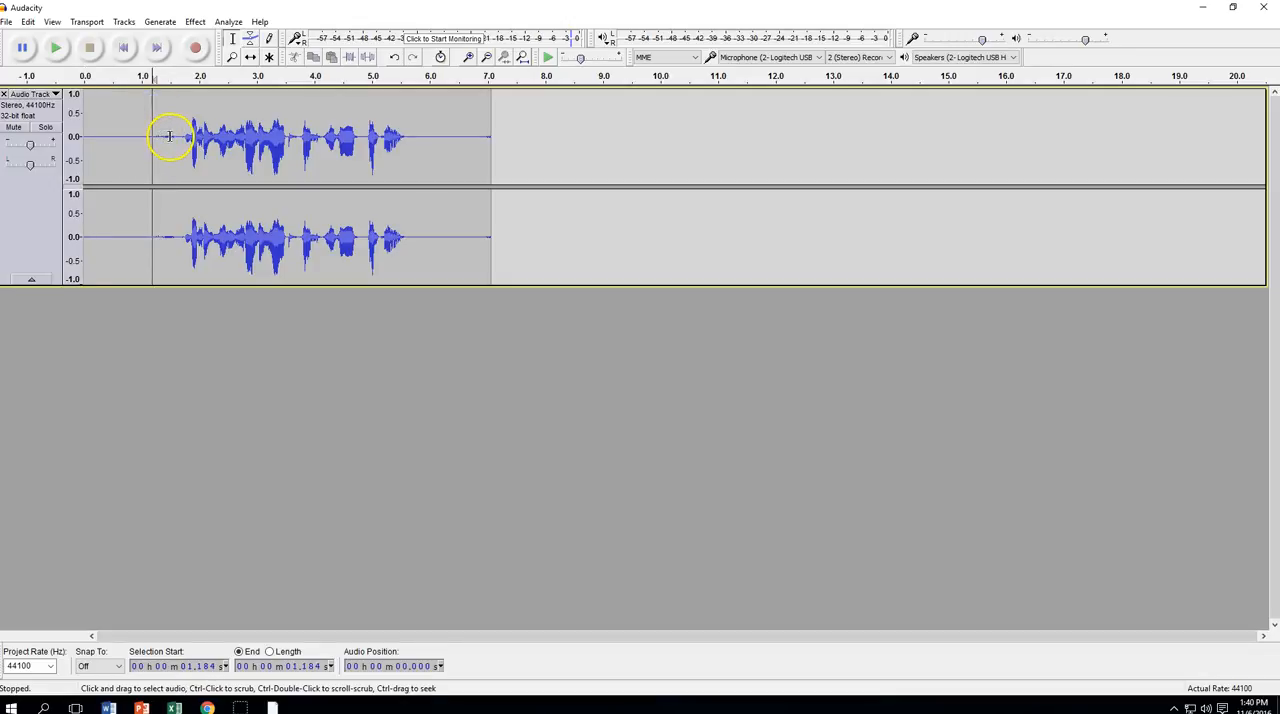
{"action": "left_click_drag", "start_coordinate": [176, 131], "coordinate": [82, 130]}
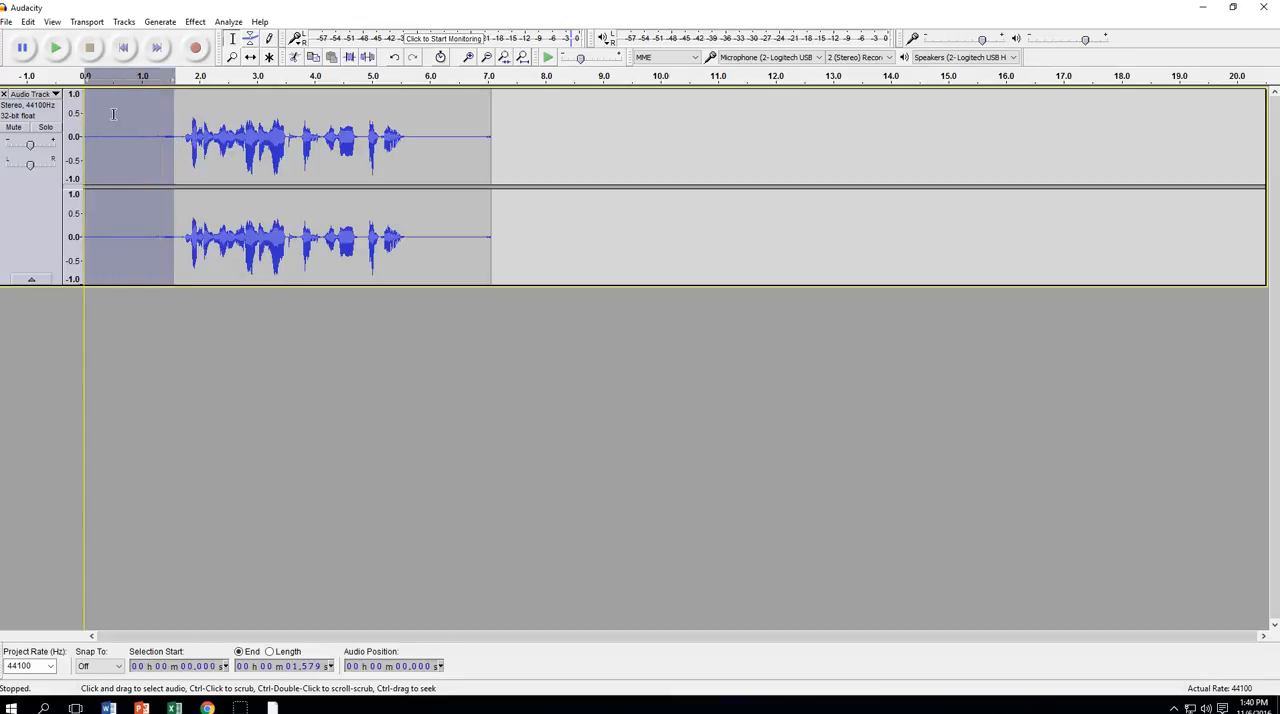
{"action": "left_click", "coordinate": [195, 23]}
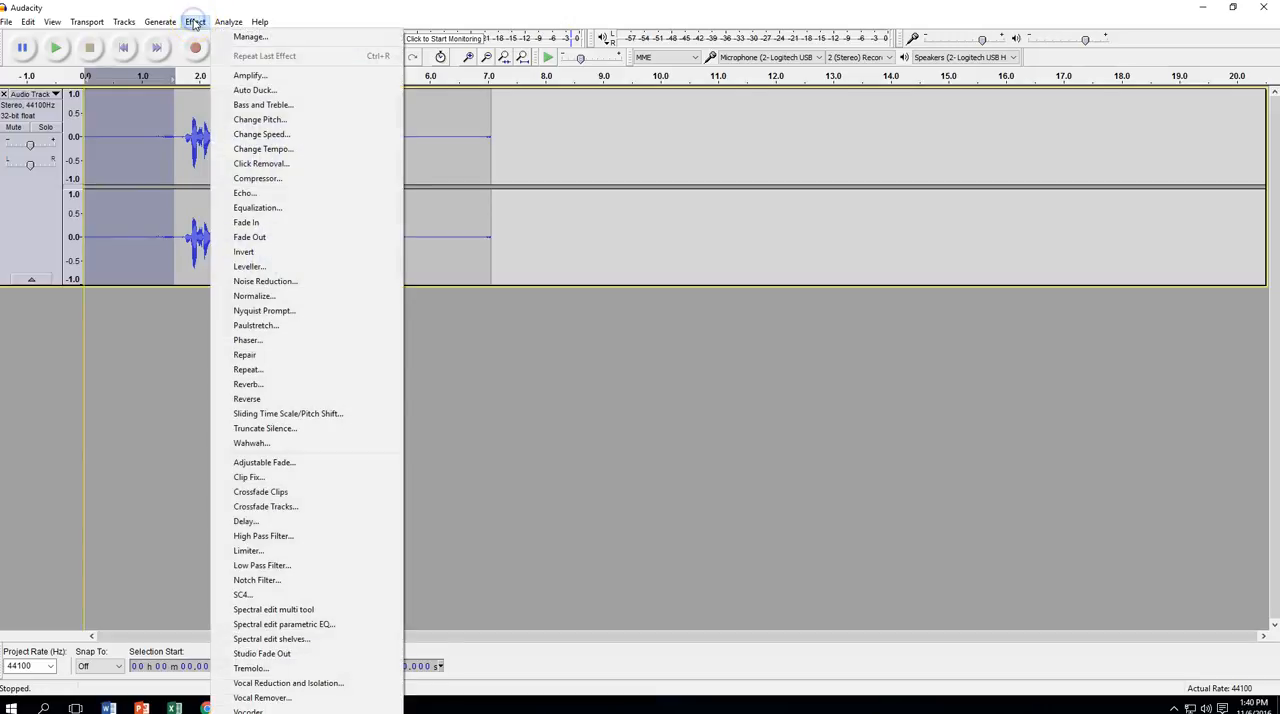
{"action": "left_click", "coordinate": [213, 151]}
{"action": "left_click", "coordinate": [232, 281]}
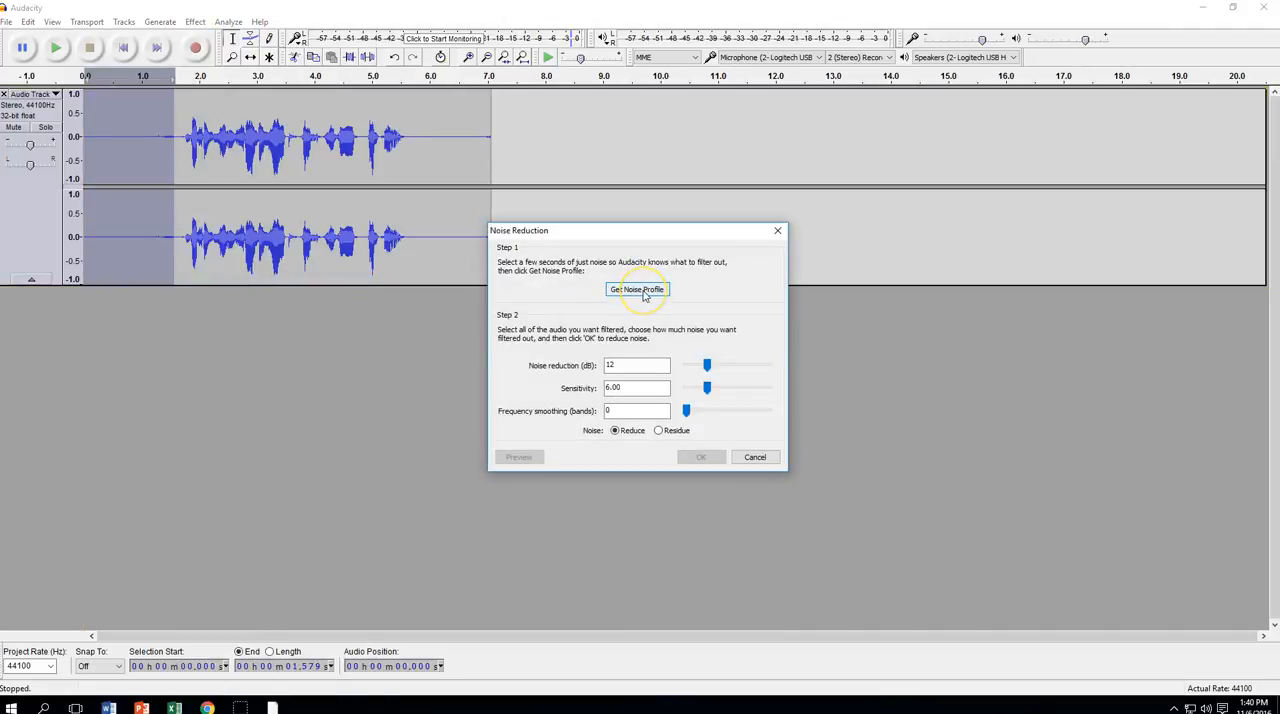
{"action": "left_click", "coordinate": [645, 291]}
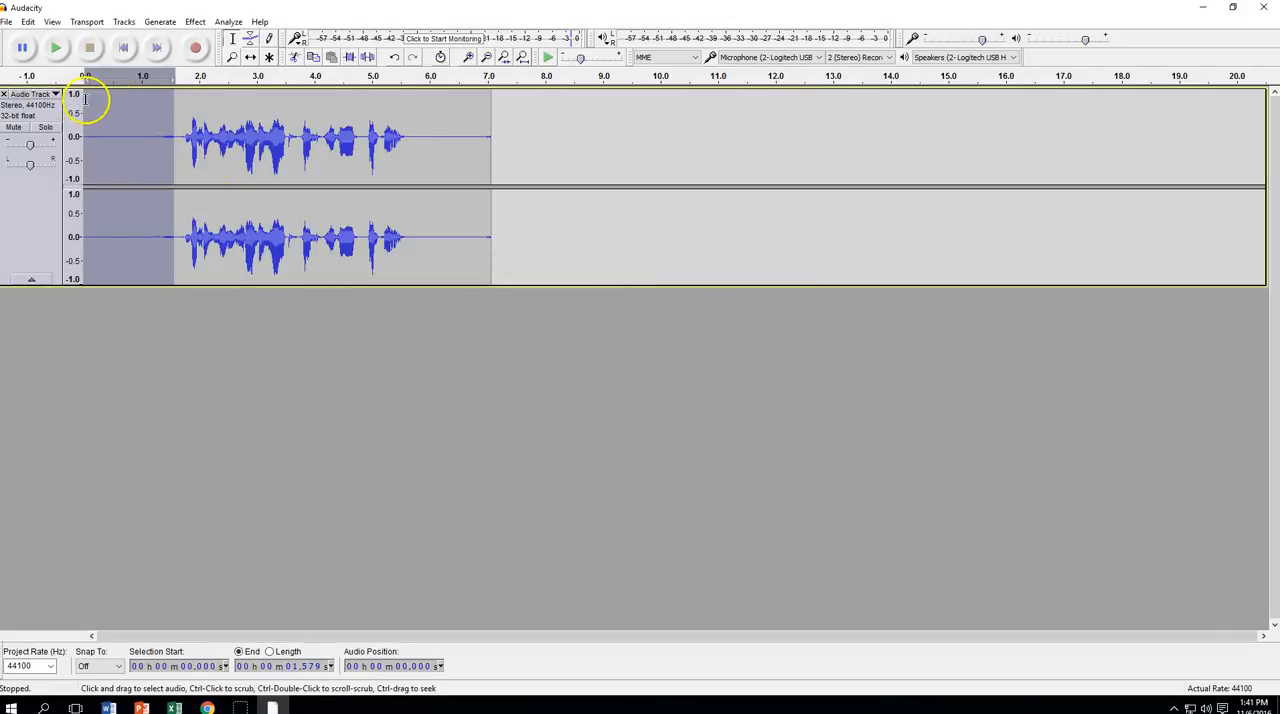
Apply Noise Reduction to the entire track with 12 dB reduction, sensitivity 6.00 and 0 frequency smoothing bands
{"action": "left_click", "coordinate": [234, 101]}
{"action": "left_click_drag", "start_coordinate": [90, 101], "coordinate": [522, 102]}
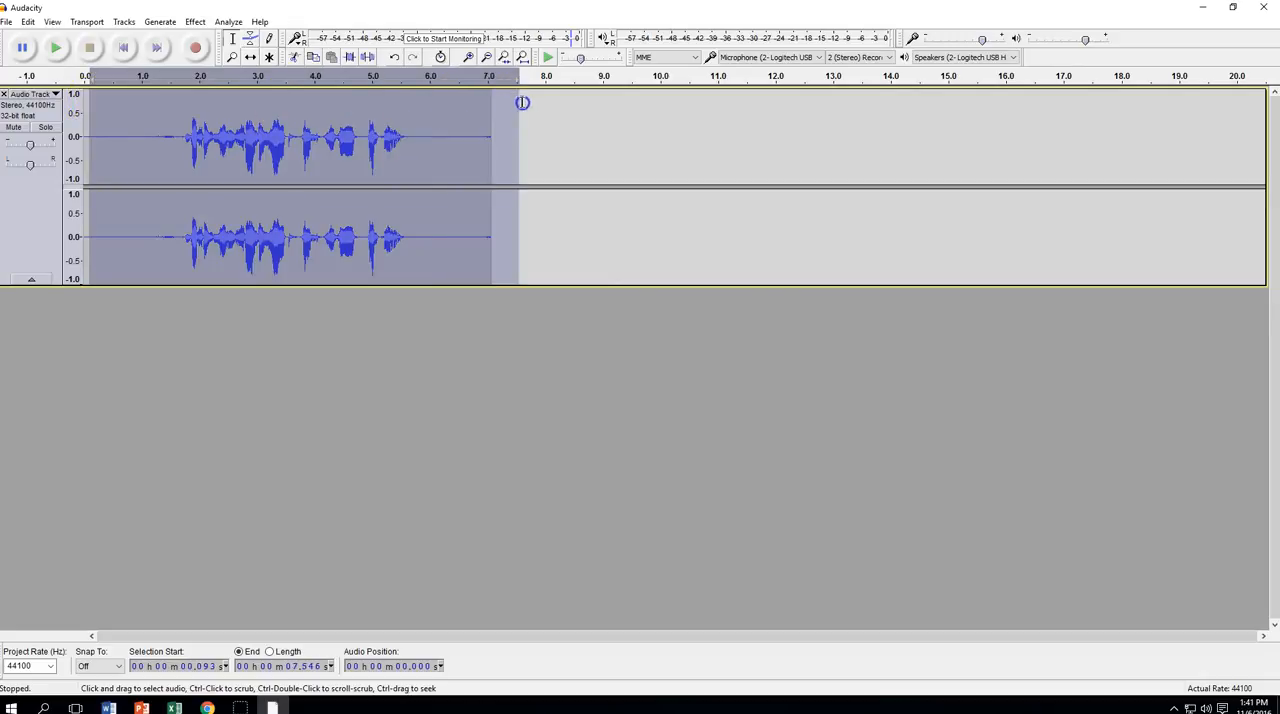
{"action": "left_click", "coordinate": [12, 214]}
{"action": "left_click", "coordinate": [566, 151]}
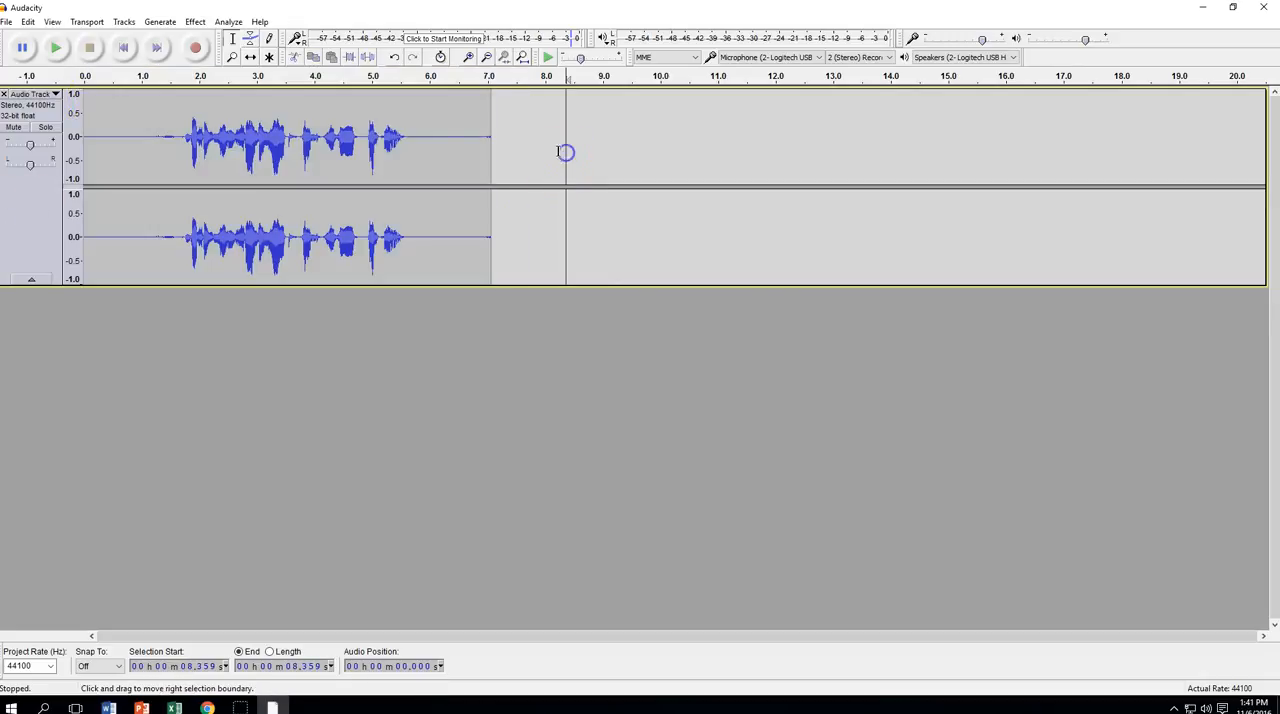
{"action": "left_click", "coordinate": [31, 194]}
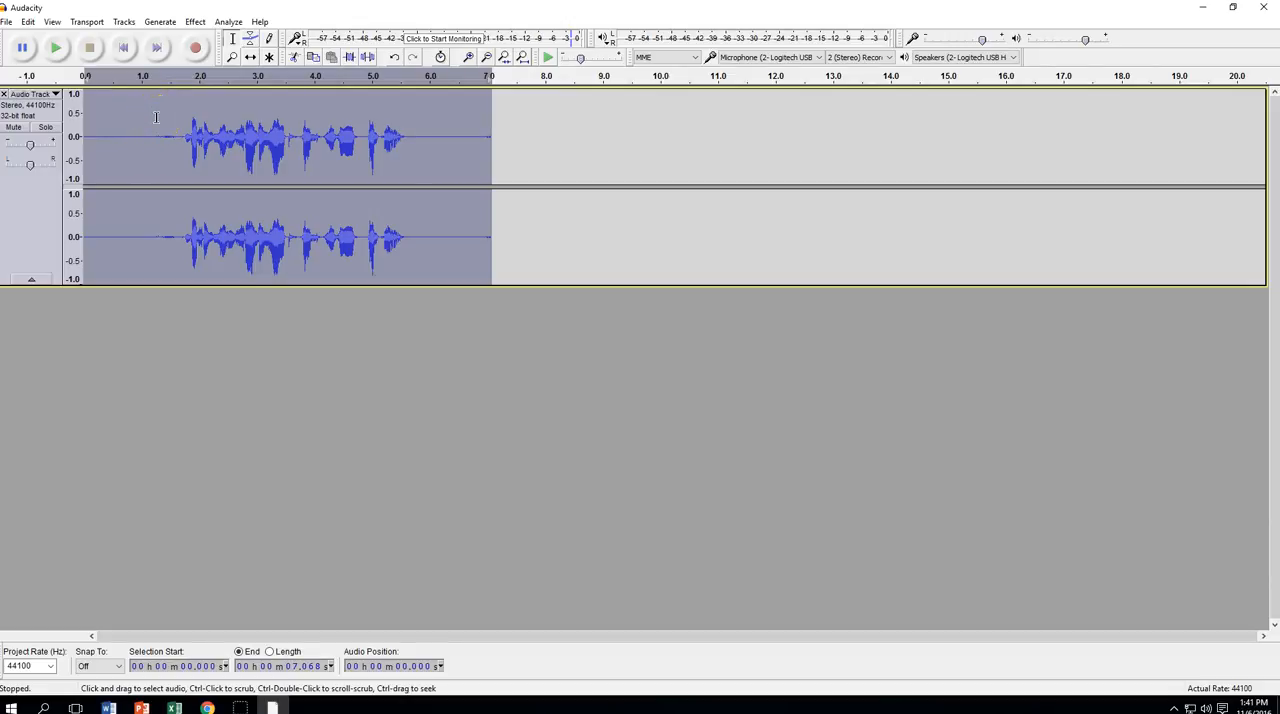
{"action": "left_click", "coordinate": [195, 22]}
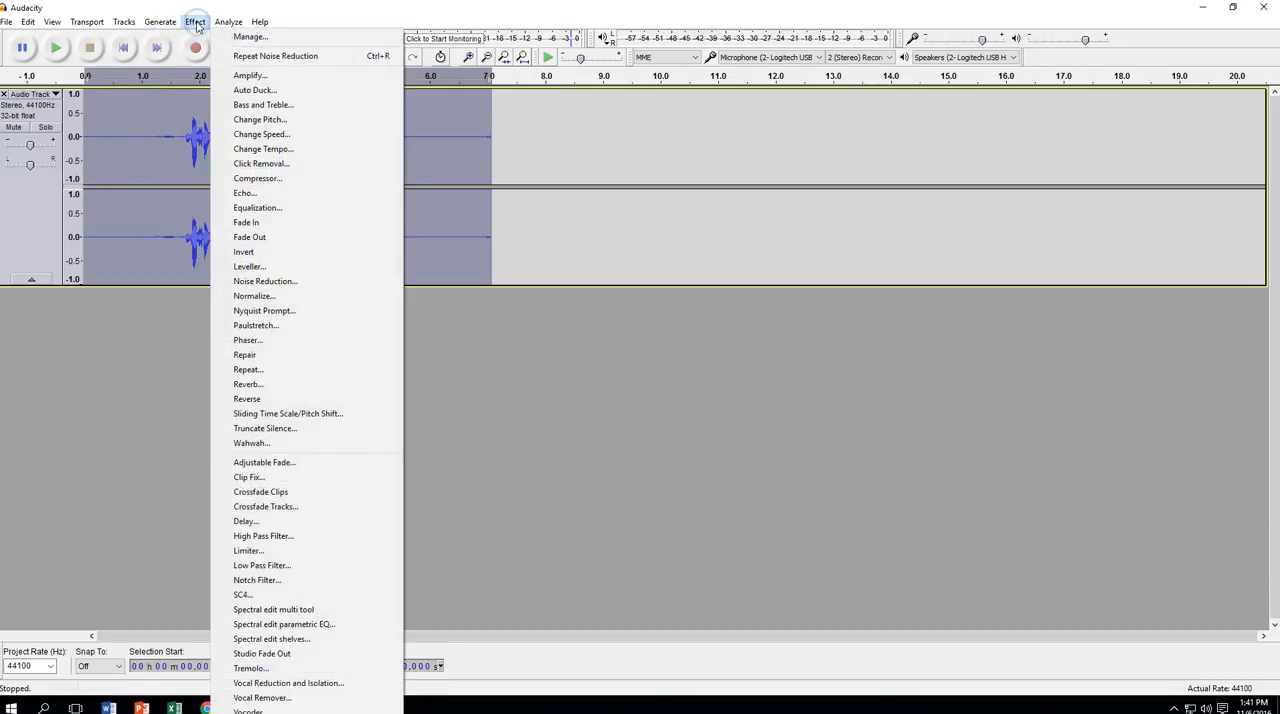
{"action": "left_click", "coordinate": [265, 281]}
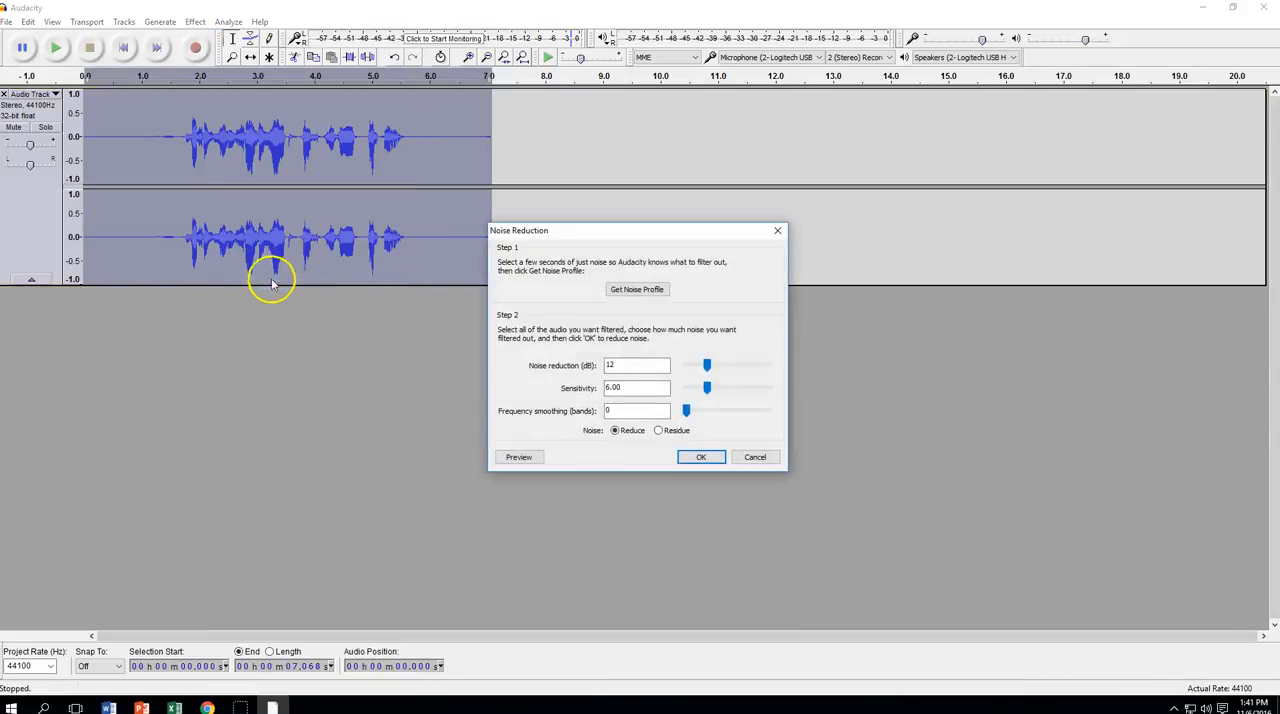
{"action": "left_click", "coordinate": [701, 457]}
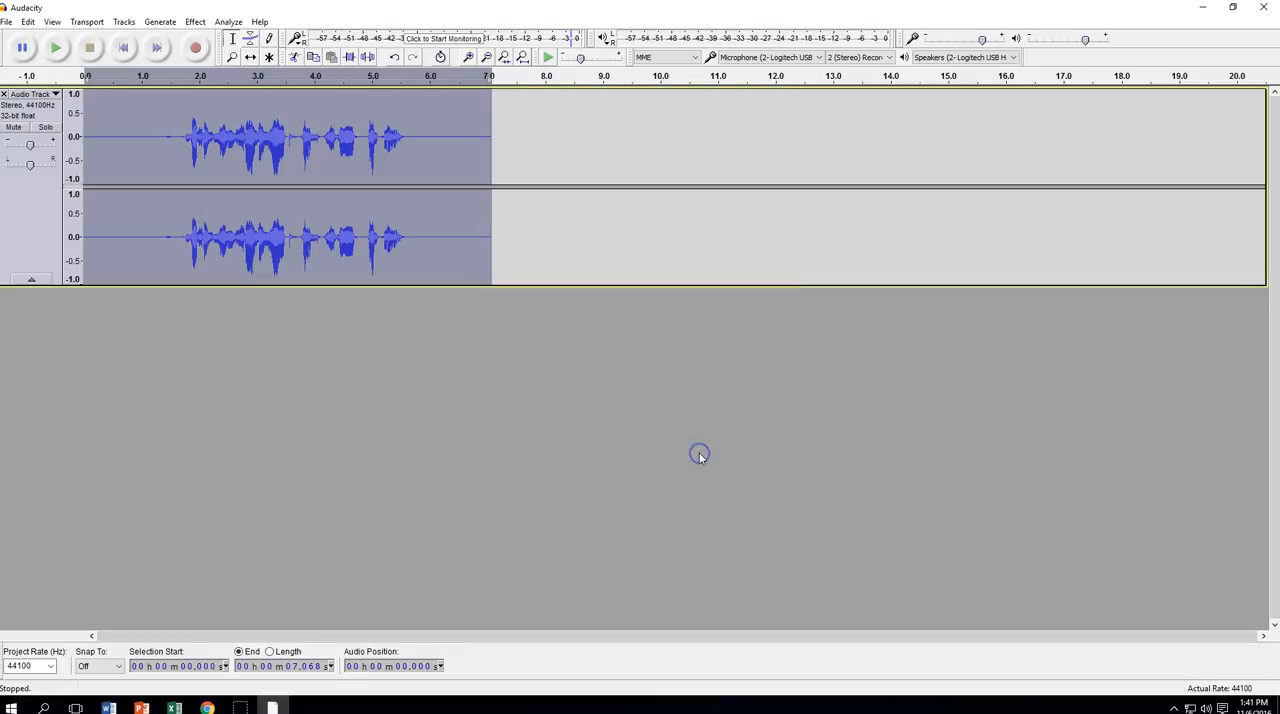
Trim the recording to the spoken part, from about 1.54 to 5.88 seconds
{"action": "left_click", "coordinate": [114, 121]}
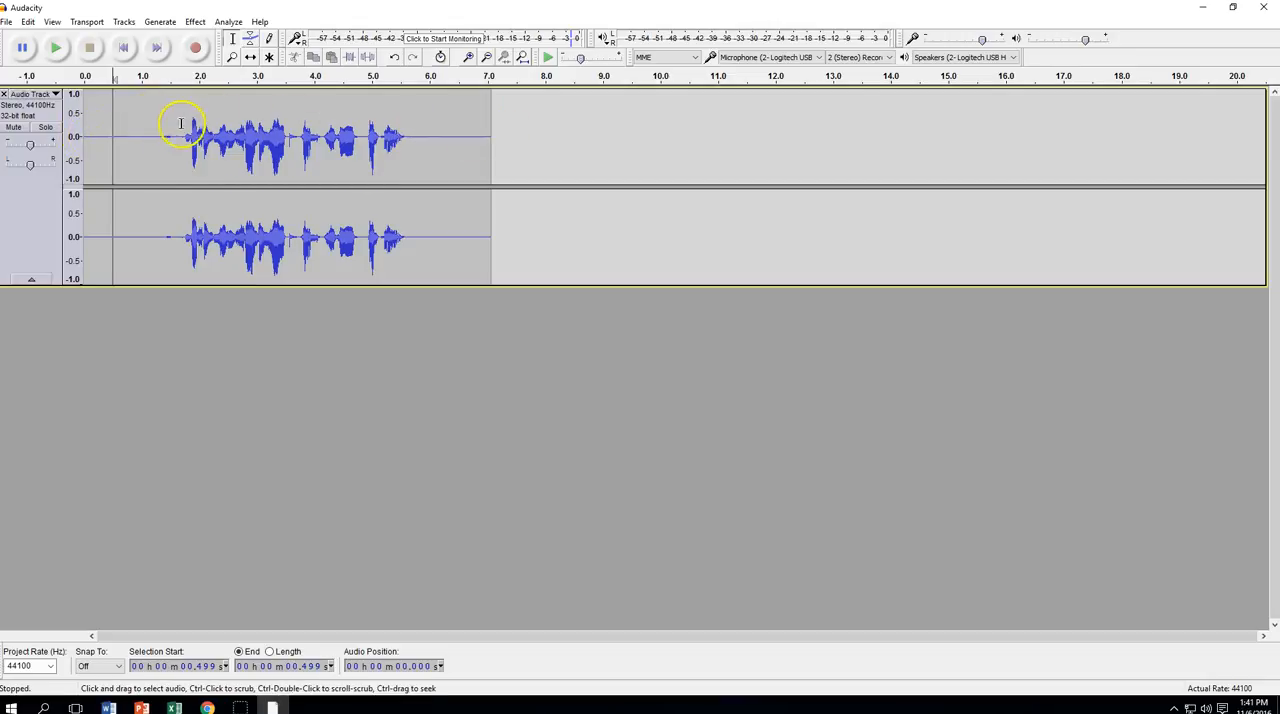
{"action": "left_click_drag", "start_coordinate": [173, 119], "coordinate": [422, 191]}
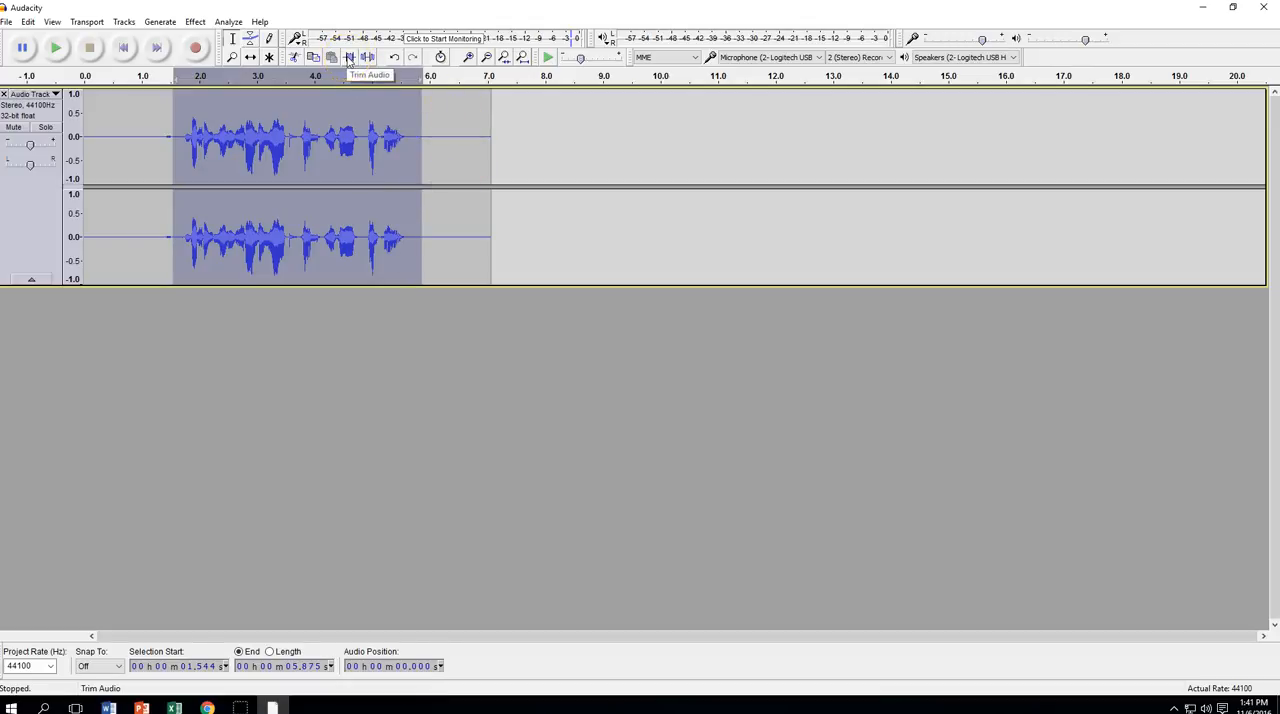
{"action": "left_click", "coordinate": [349, 58]}
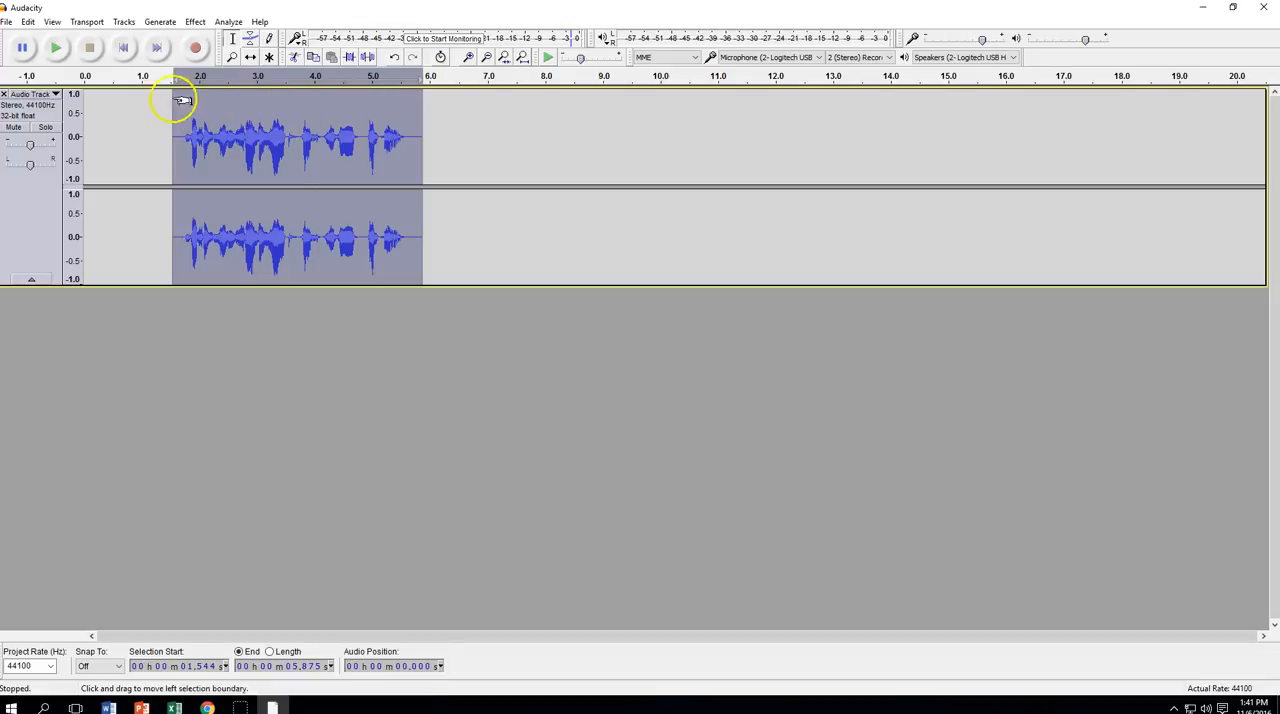
Shift the trimmed clip to start at 0 seconds on the timeline and return to the Selection Tool
{"action": "left_click", "coordinate": [251, 57]}
{"action": "left_click_drag", "start_coordinate": [291, 107], "coordinate": [204, 107]}
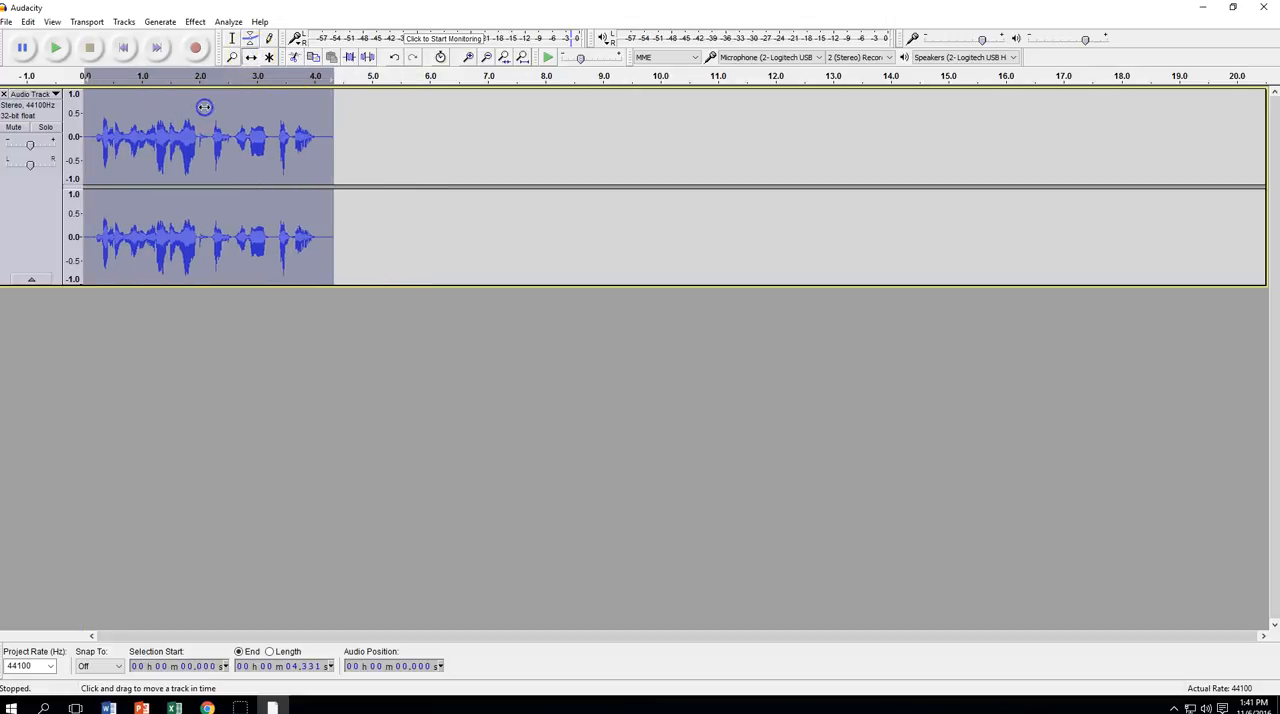
{"action": "left_click", "coordinate": [232, 40]}
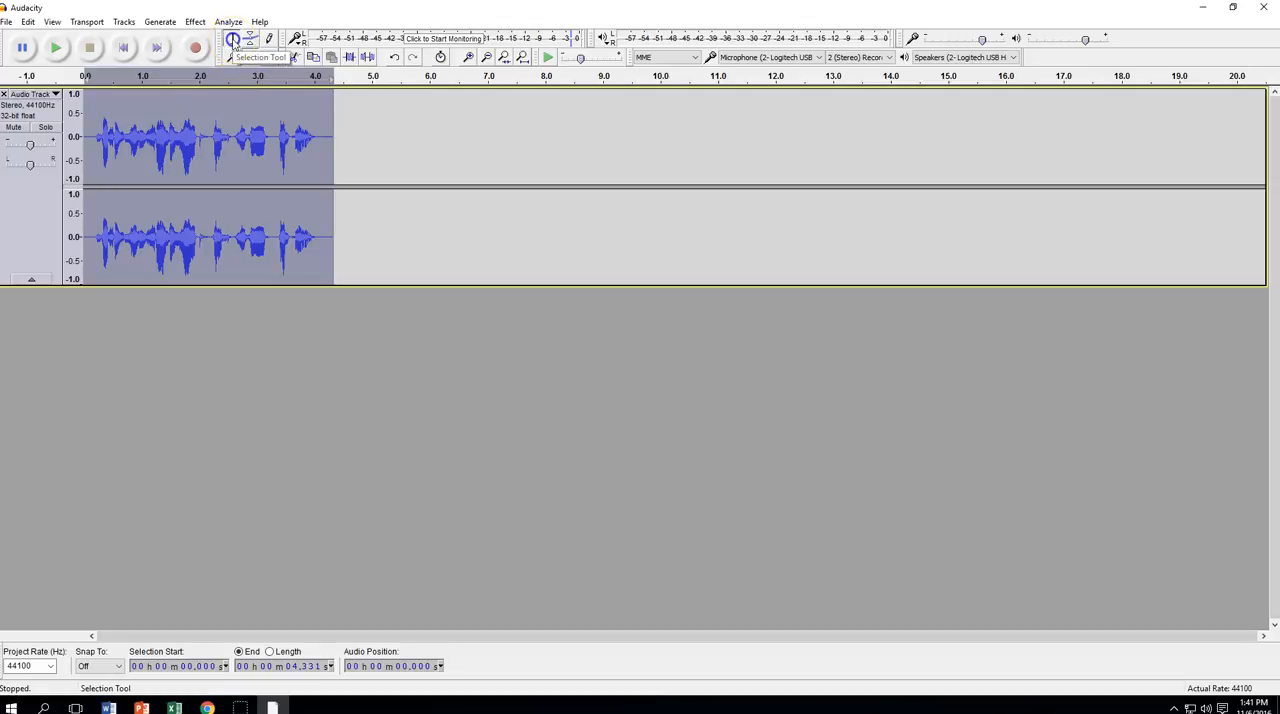
Lower the track's gain slightly, play a moment of it from near the start, and return the playhead to the beginning
{"action": "left_click", "coordinate": [108, 108]}
{"action": "left_click", "coordinate": [93, 108]}
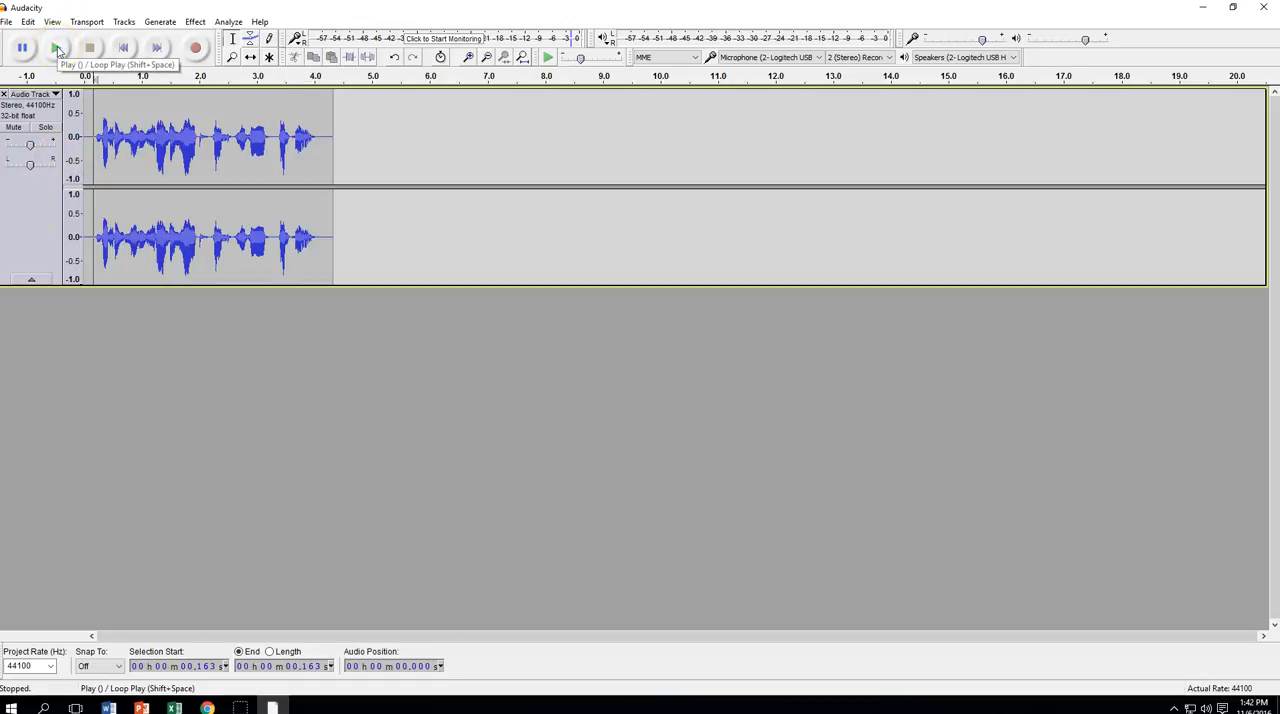
{"action": "left_click_drag", "start_coordinate": [31, 147], "coordinate": [26, 150]}
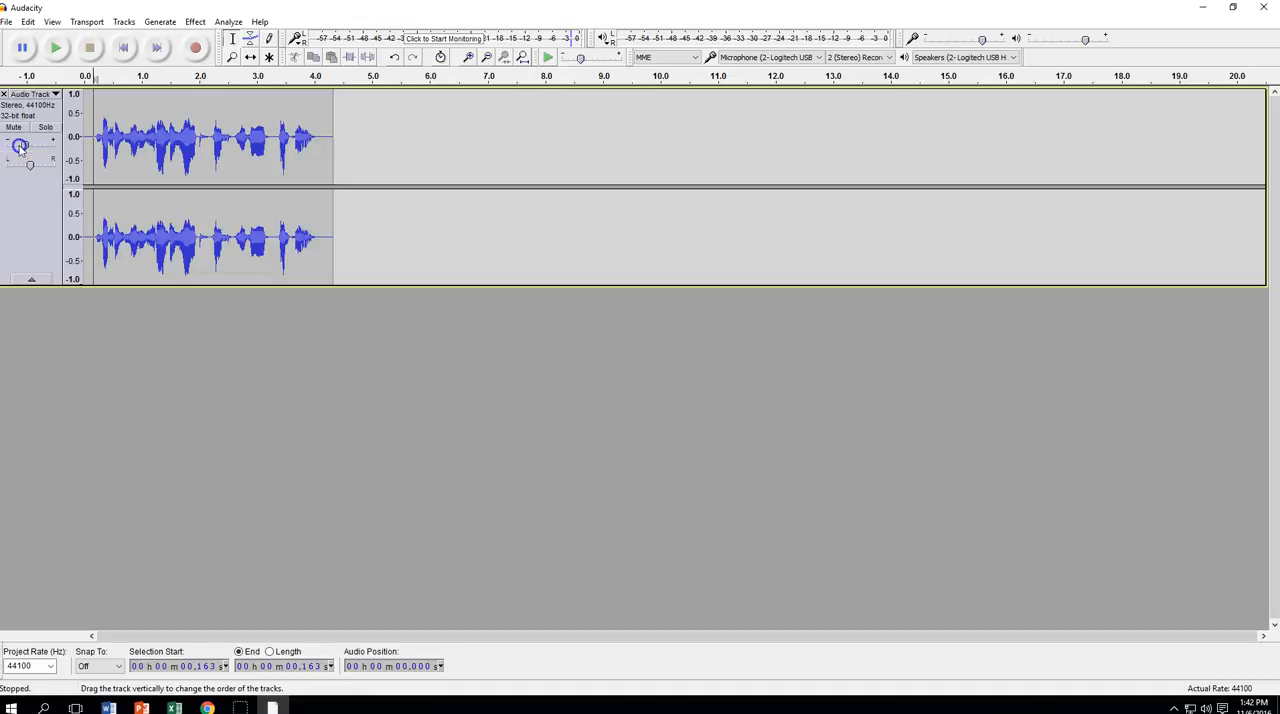
{"action": "left_click", "coordinate": [57, 50]}
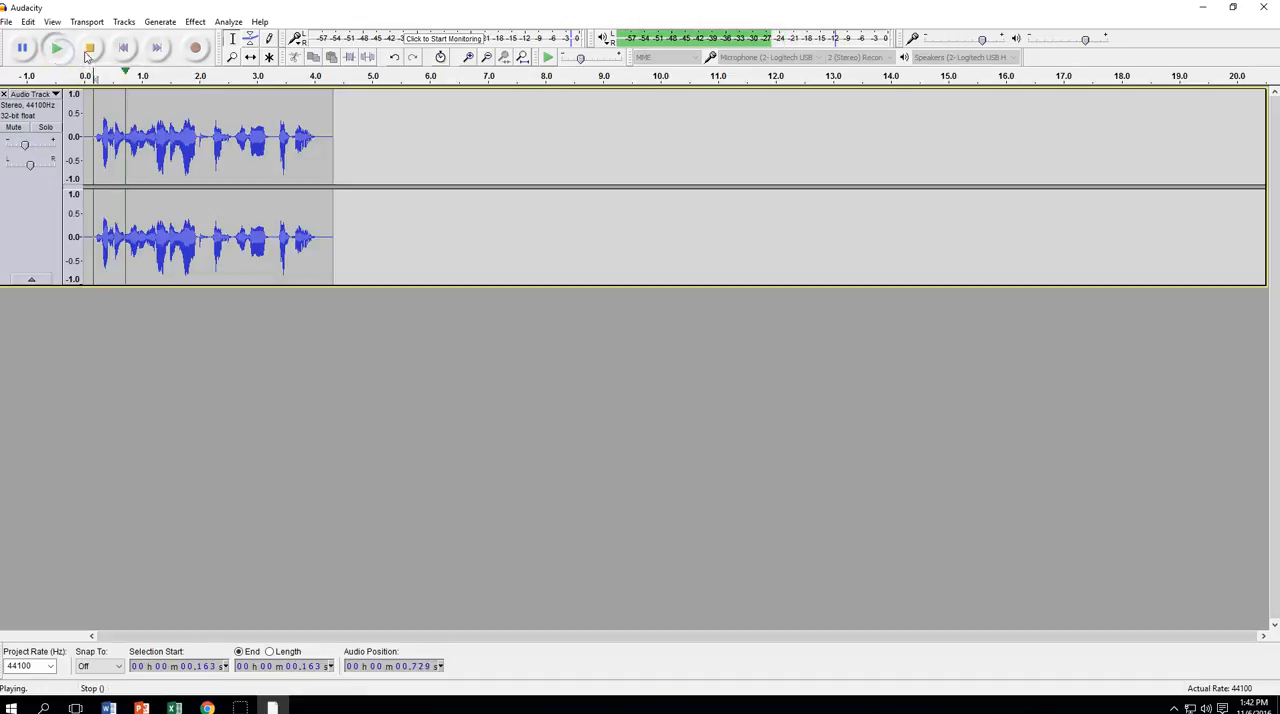
{"action": "left_click", "coordinate": [92, 49]}
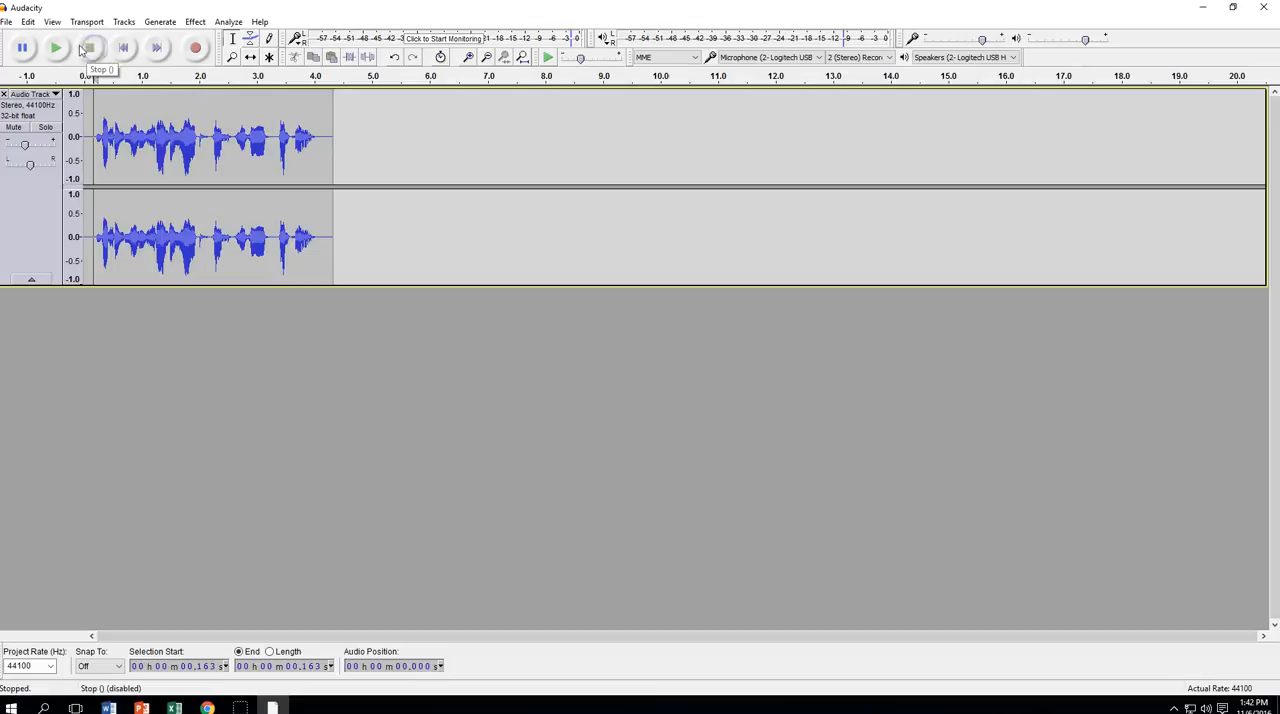
{"action": "left_click", "coordinate": [124, 49]}
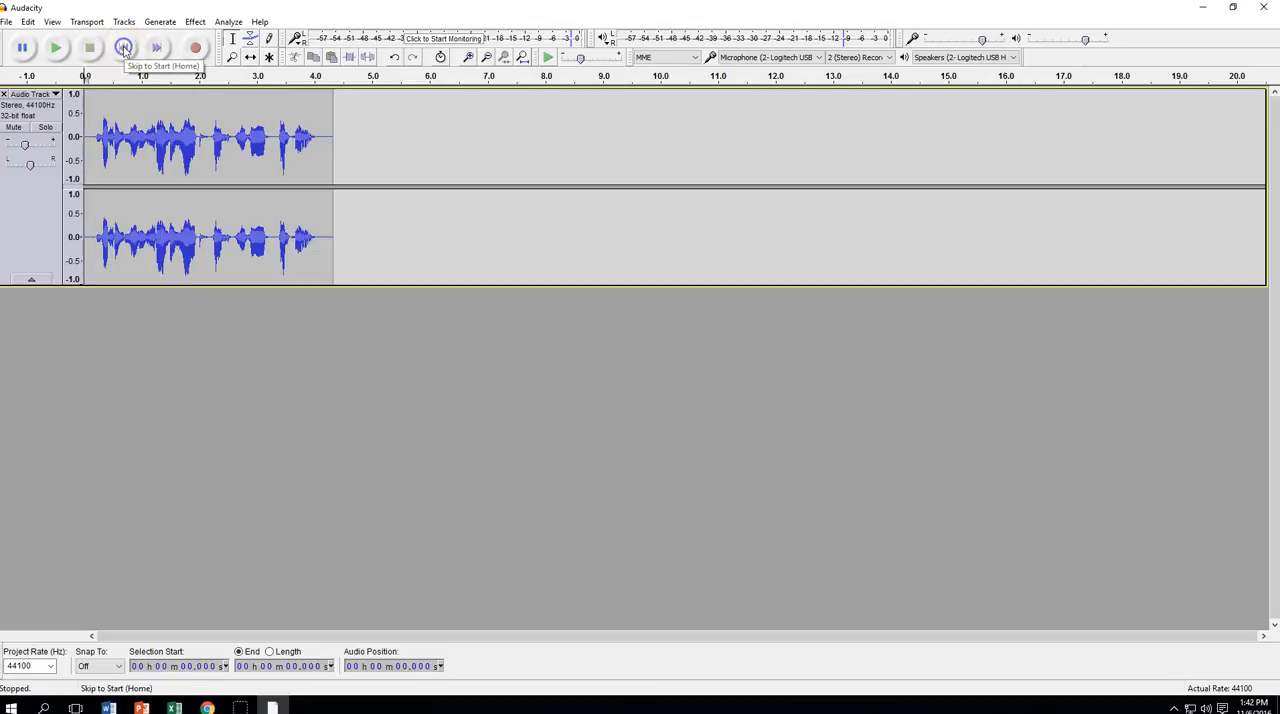
Apply Bass and Treble to the entire track with bass 15.0 dB, treble 0.0 dB and level -1.0 dB
{"action": "left_click", "coordinate": [35, 217]}
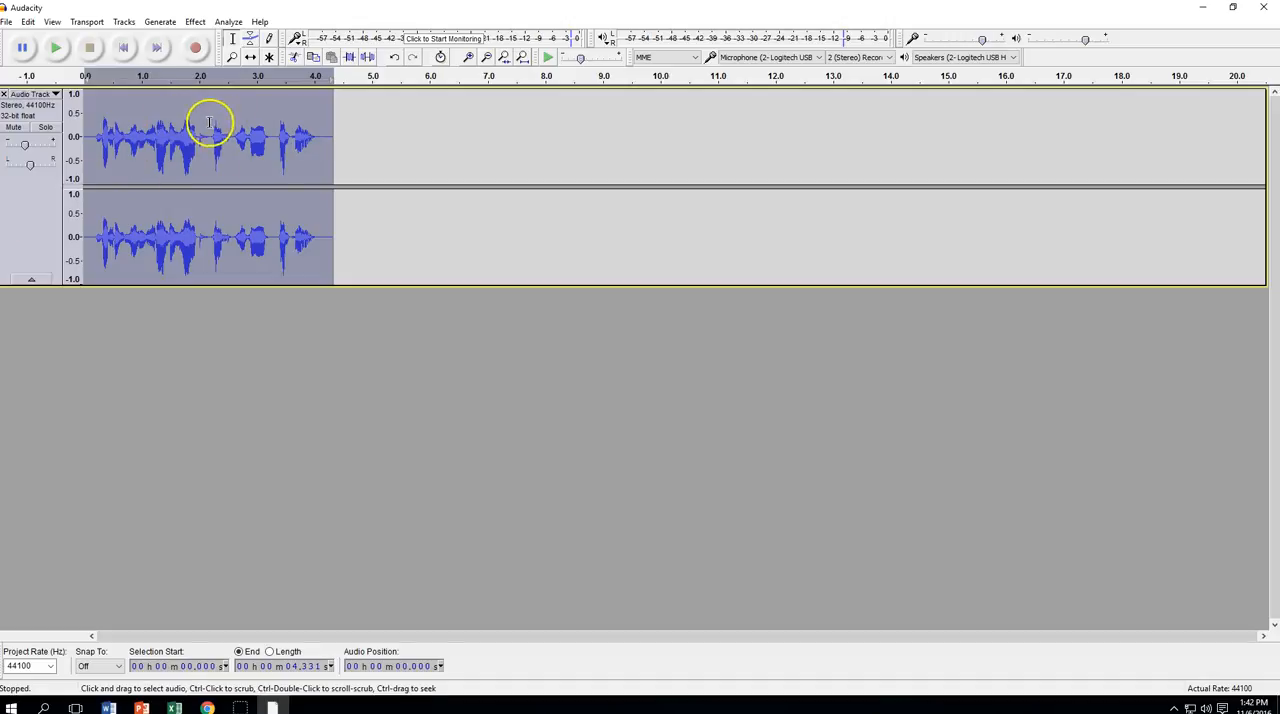
{"action": "left_click", "coordinate": [196, 21]}
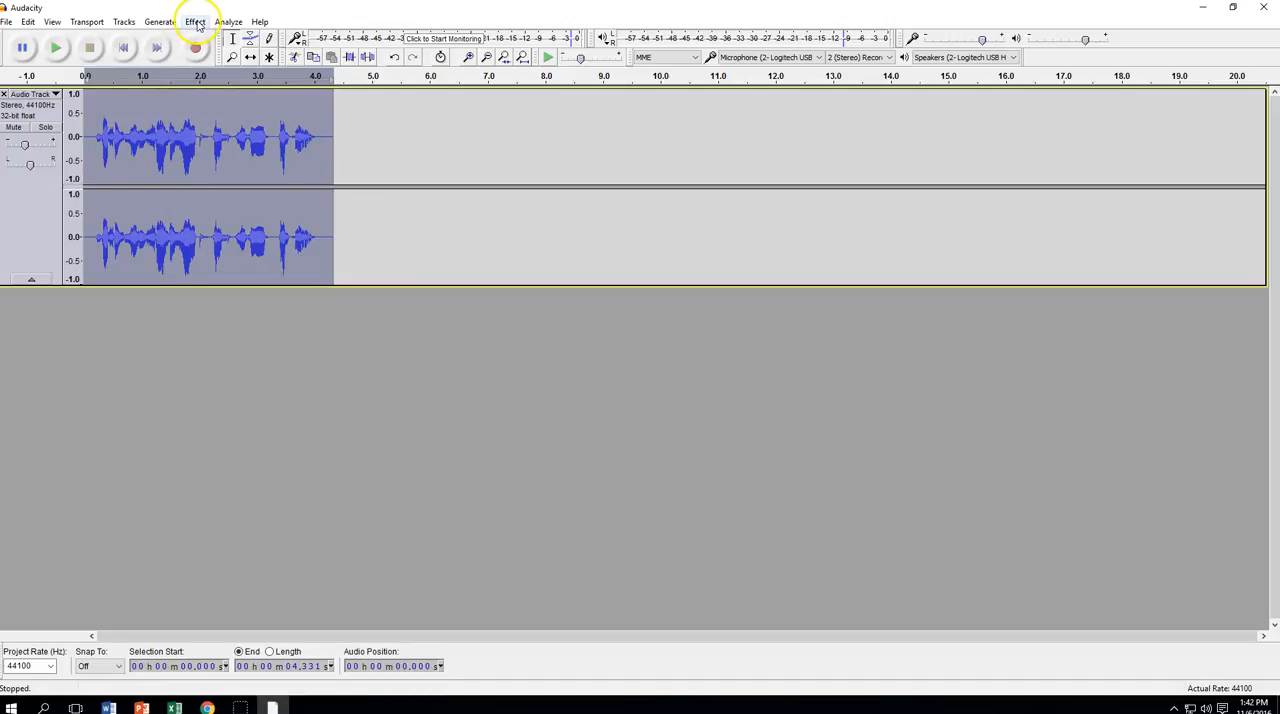
{"action": "mouse_move", "coordinate": [198, 21]}
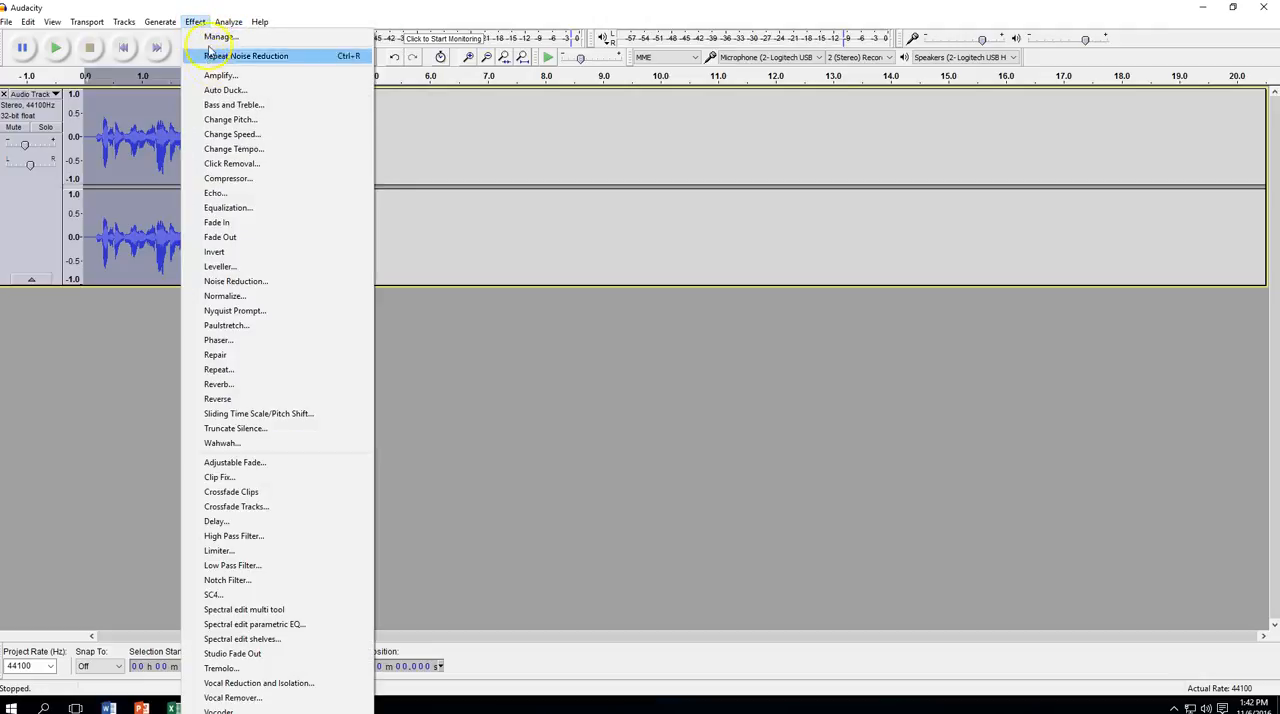
{"action": "left_click", "coordinate": [240, 104]}
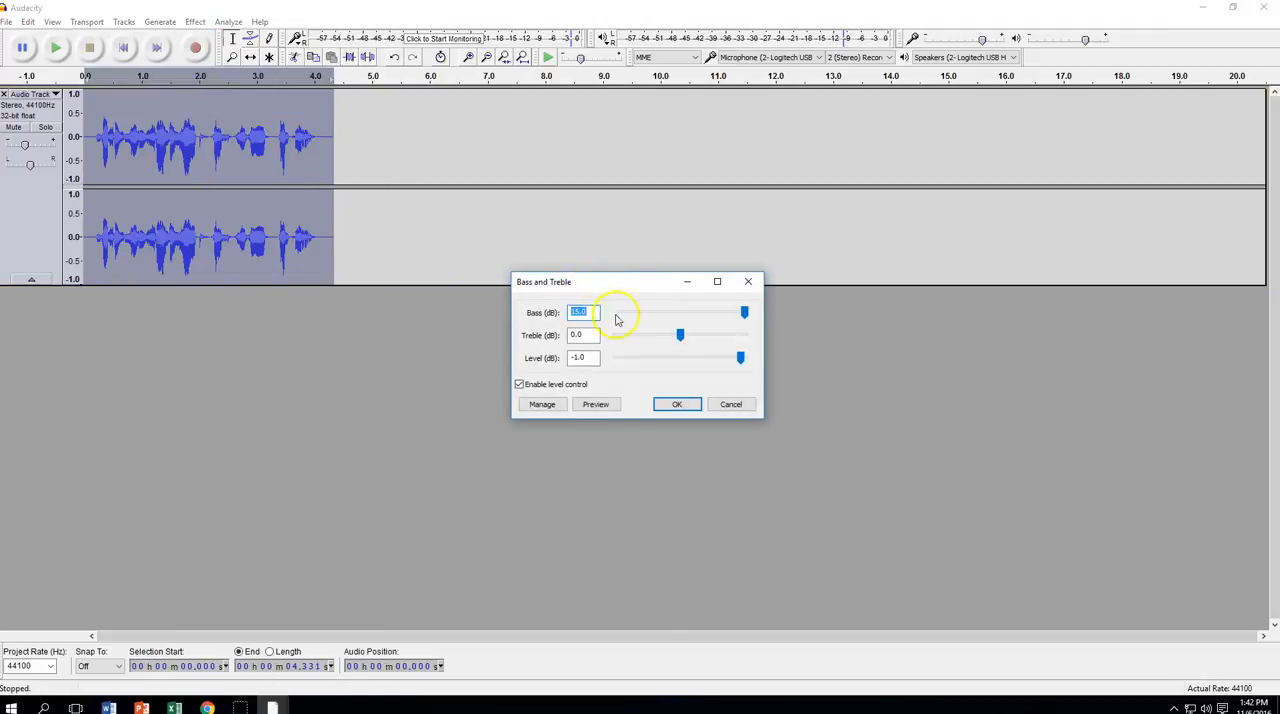
{"action": "mouse_move", "coordinate": [745, 315]}
{"action": "left_mouse_down"}
{"action": "mouse_move", "coordinate": [628, 316]}
{"action": "mouse_move", "coordinate": [757, 316]}
{"action": "left_mouse_up"}
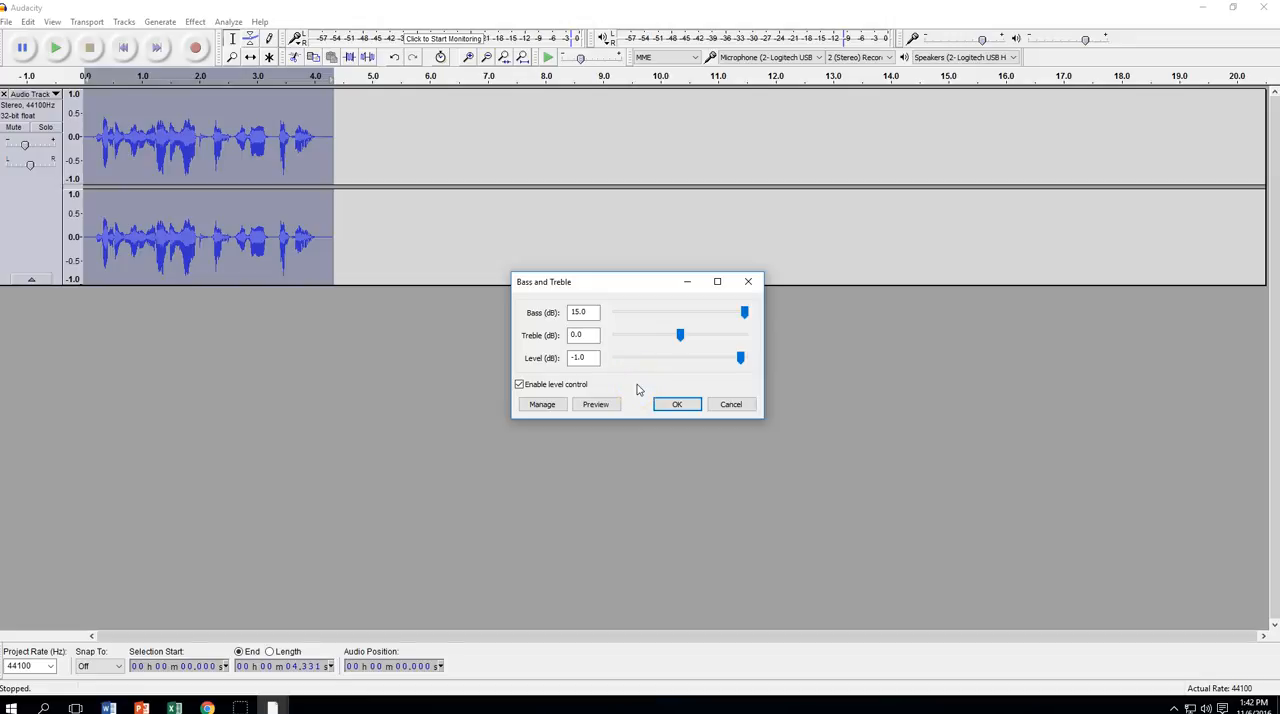
{"action": "left_click", "coordinate": [676, 404]}
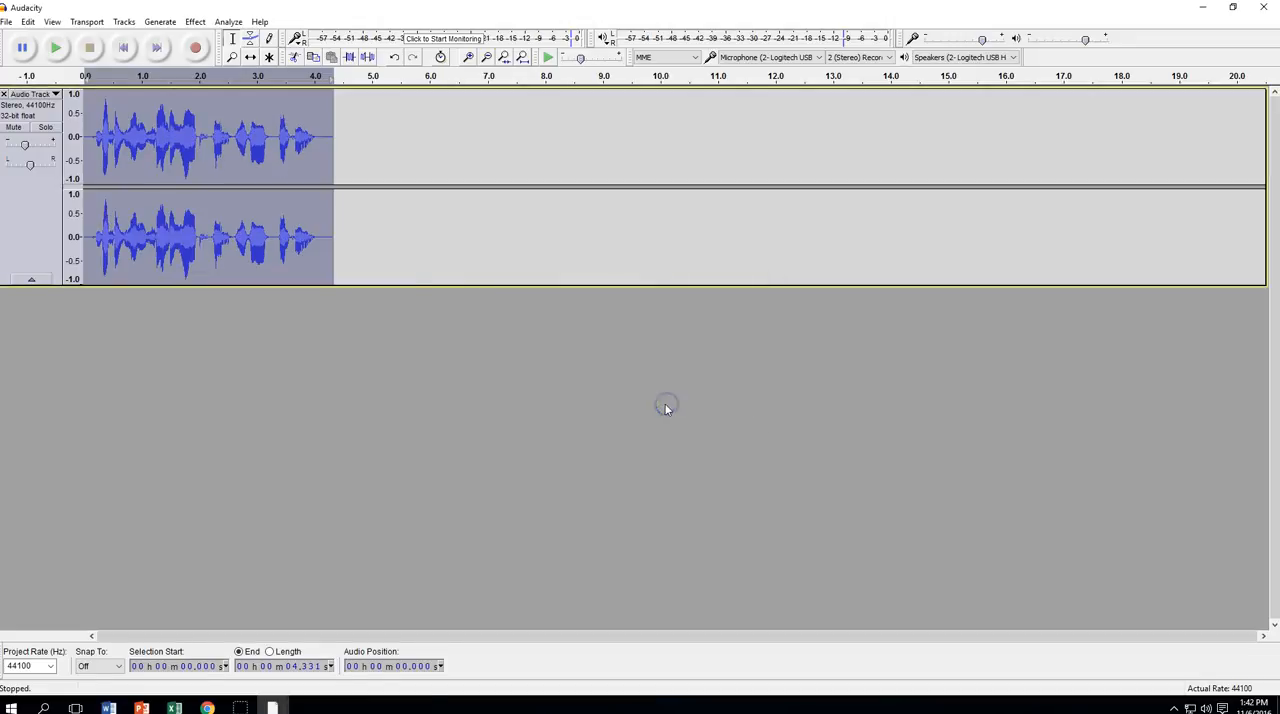
Play a moment of the bass-boosted track from near its start, and stop playback
{"action": "left_click", "coordinate": [88, 115]}
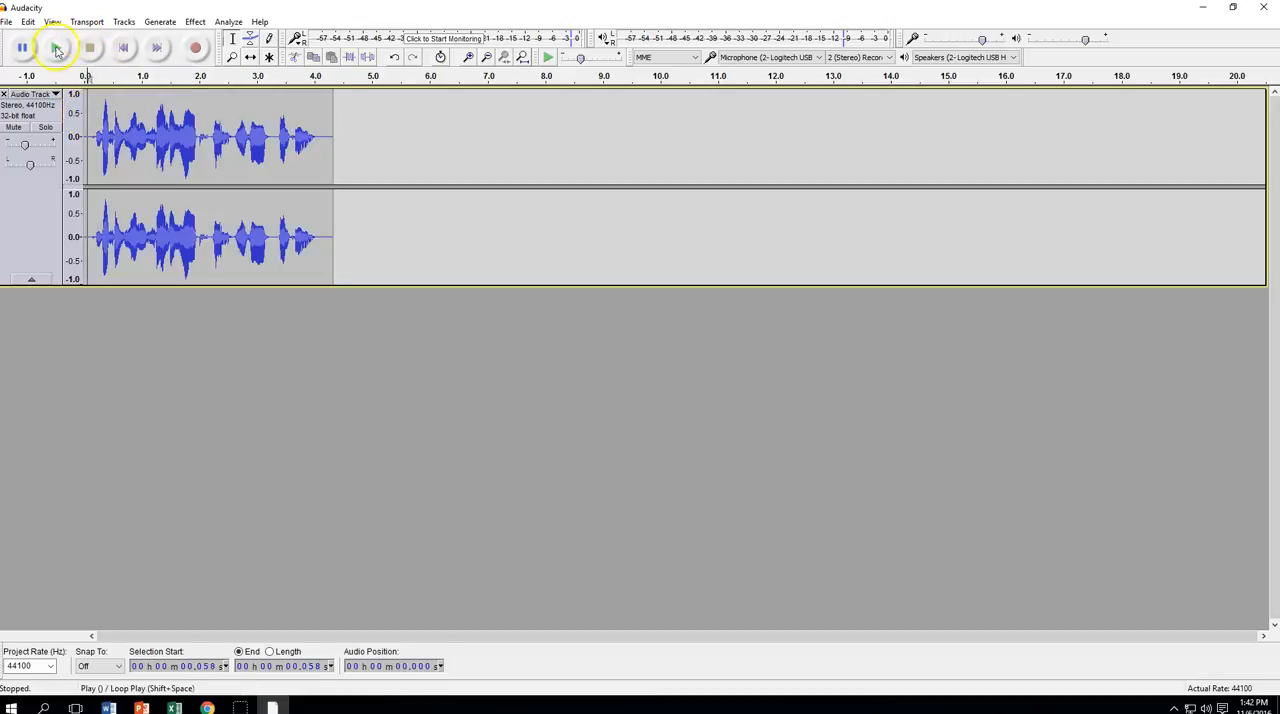
{"action": "left_click", "coordinate": [57, 48]}
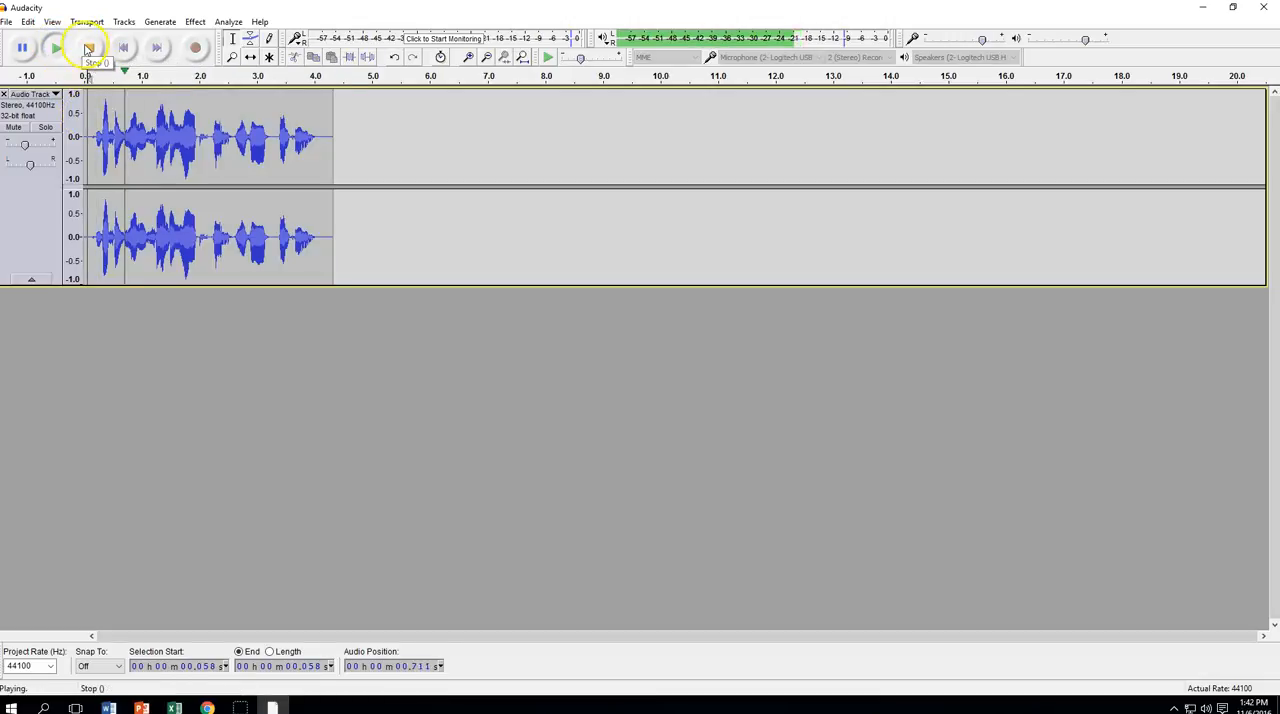
{"action": "left_click", "coordinate": [90, 48]}
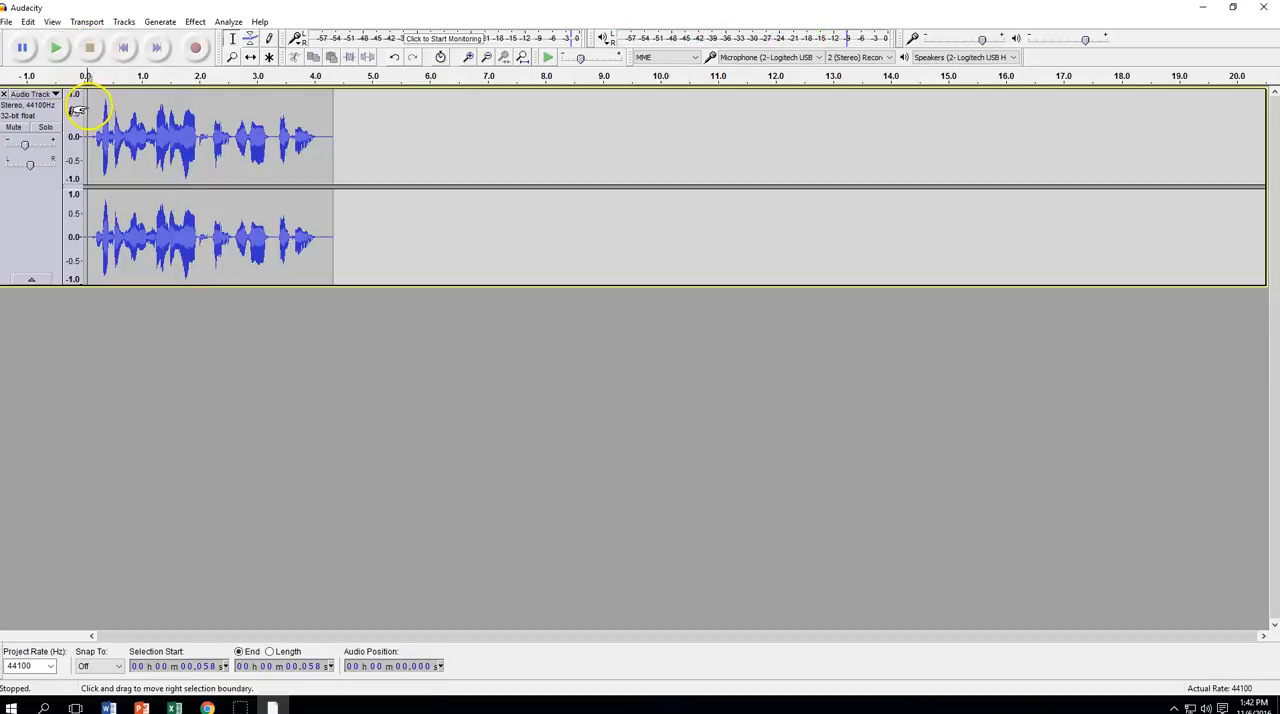
Return the playhead to the start and duplicate the entire audio track
{"action": "left_click", "coordinate": [123, 48]}
{"action": "left_click", "coordinate": [27, 22]}
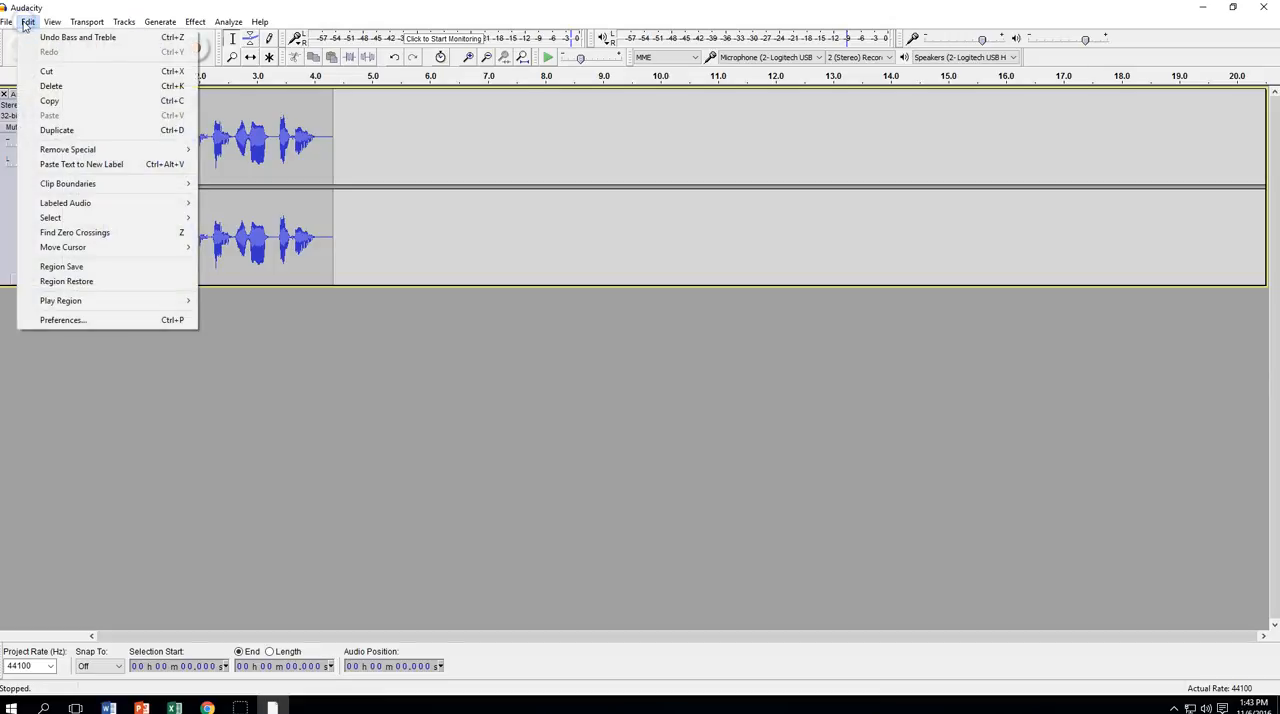
{"action": "left_click", "coordinate": [47, 131]}
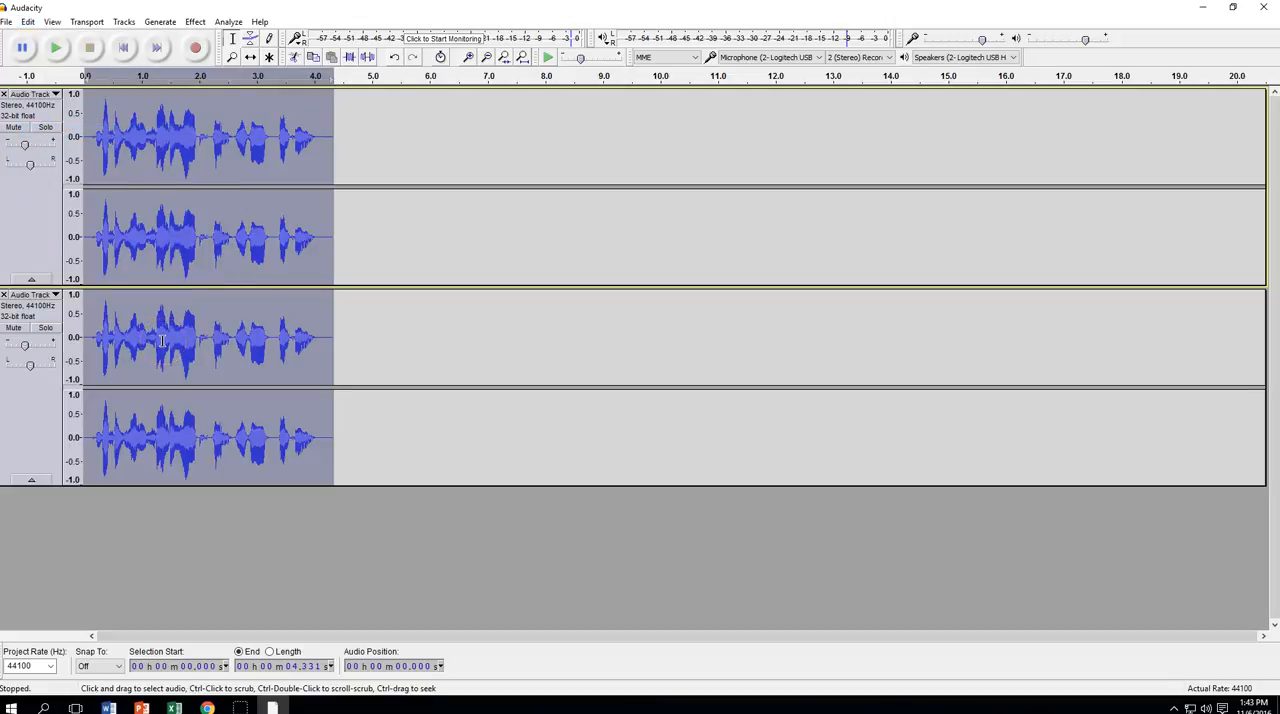
Apply Change Pitch to the entire upper track with a percent change of -30.000
{"action": "left_click", "coordinate": [35, 196]}
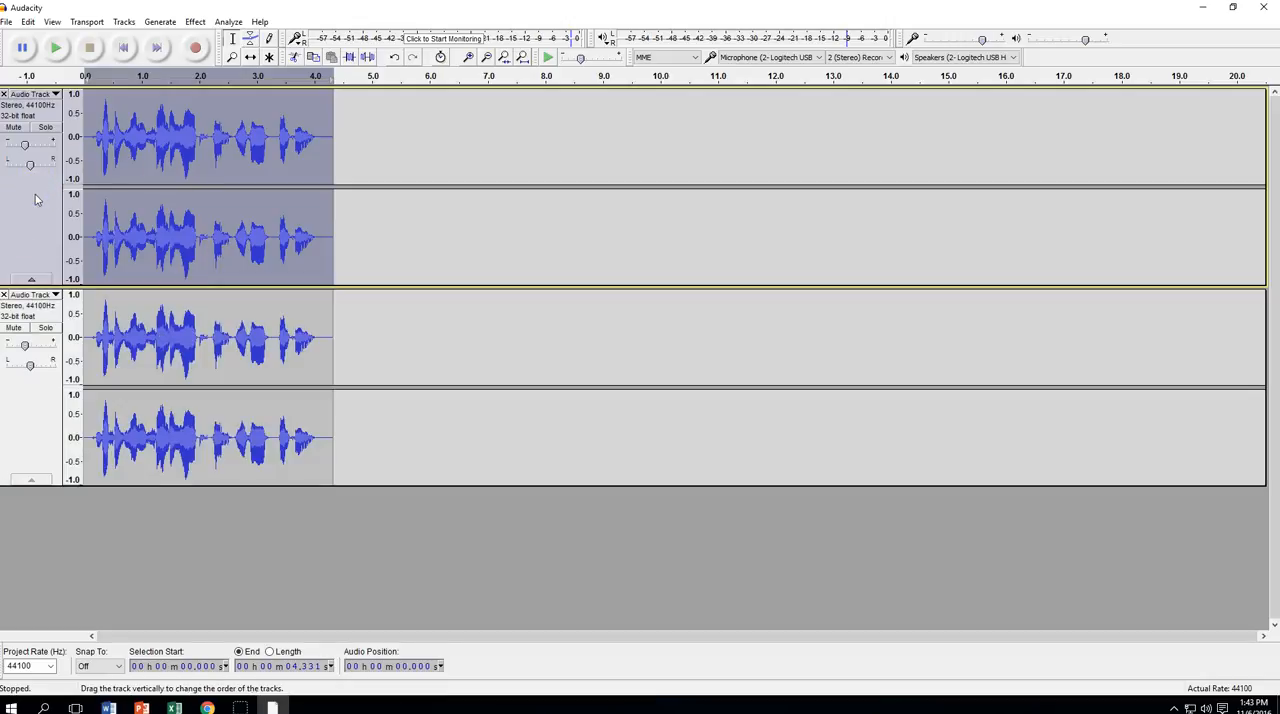
{"action": "left_click", "coordinate": [194, 22]}
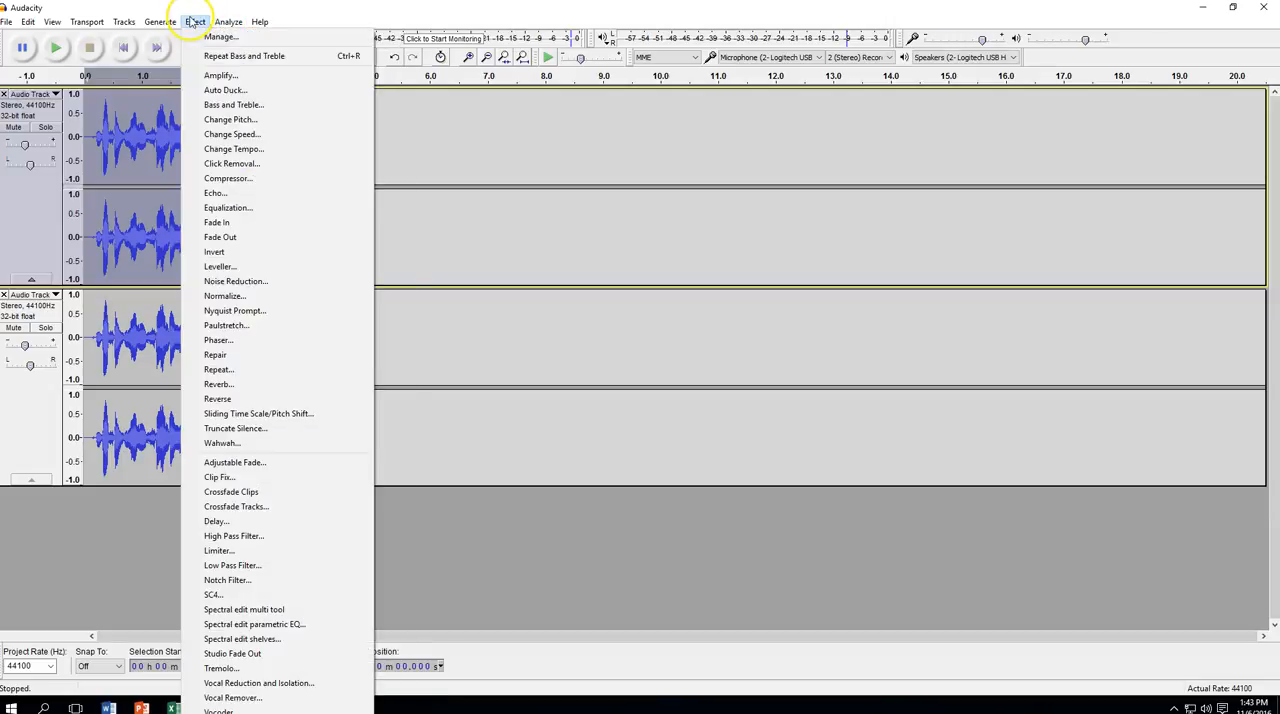
{"action": "left_click", "coordinate": [230, 120]}
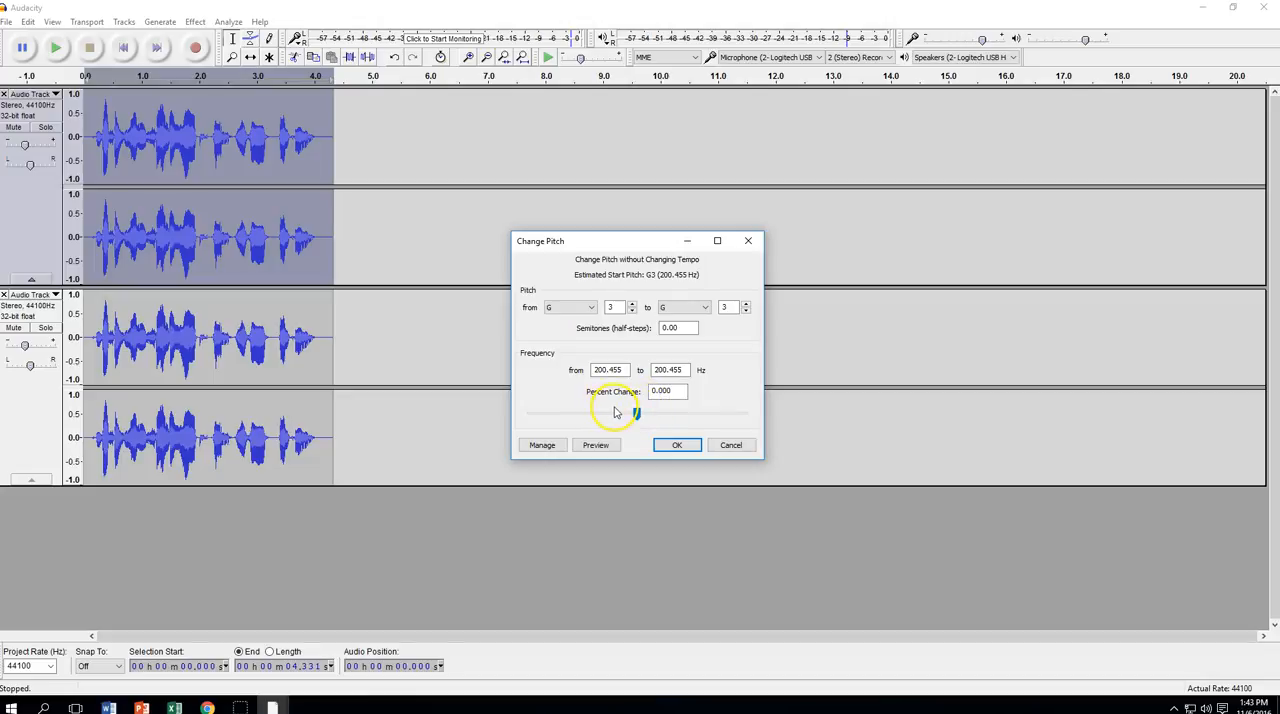
{"action": "left_click_drag", "start_coordinate": [636, 416], "coordinate": [603, 419]}
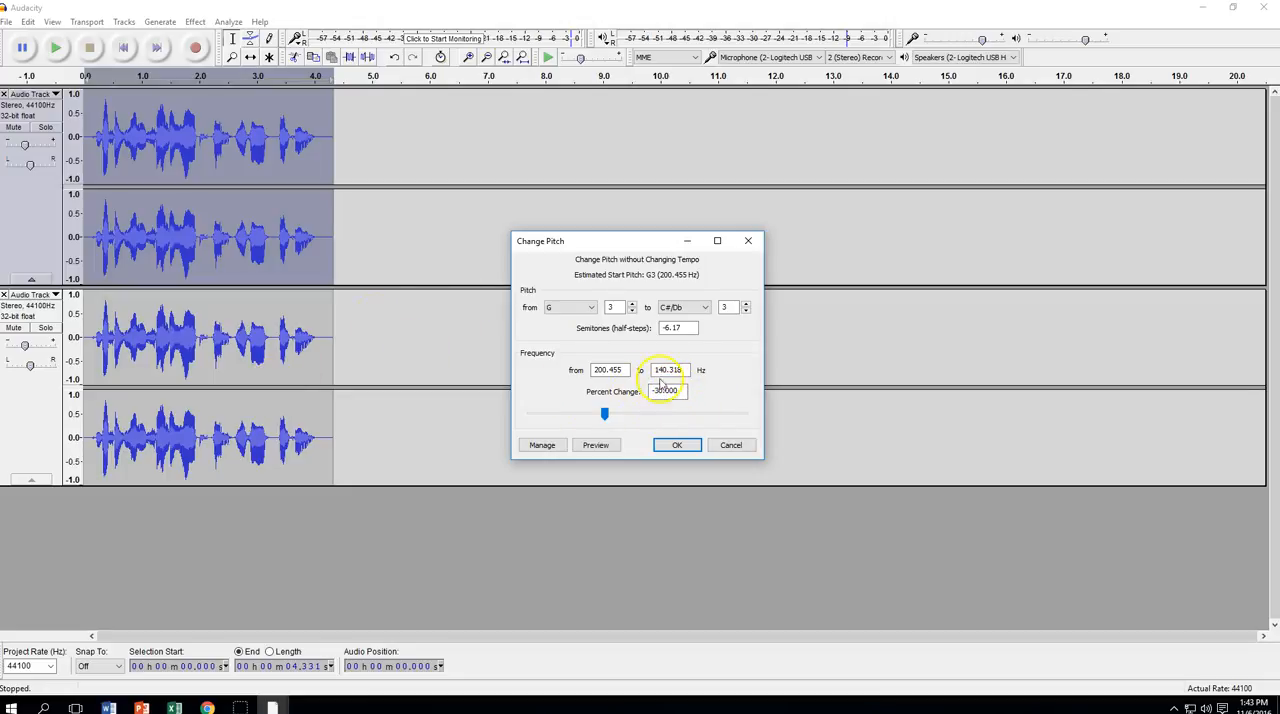
{"action": "left_click", "coordinate": [674, 445]}
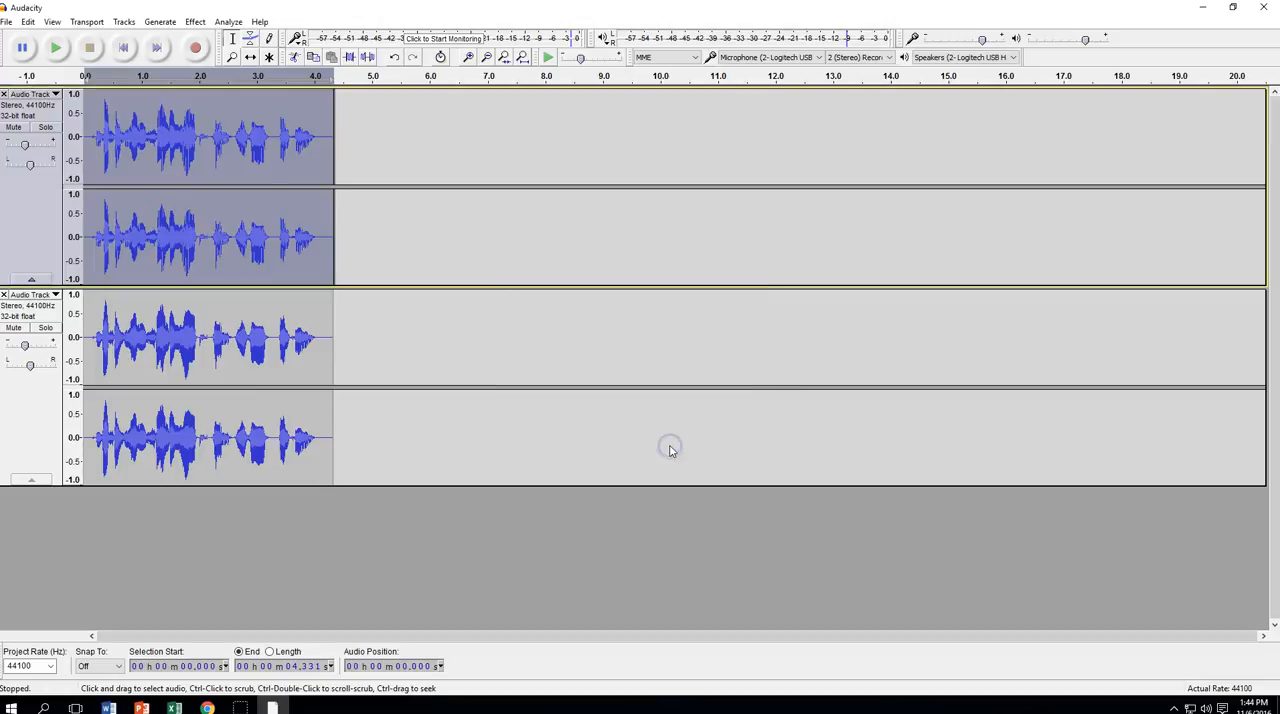
Listen to the start of the upper track with the lower track muted, then rewind and unmute the lower track
{"action": "left_click", "coordinate": [14, 330]}
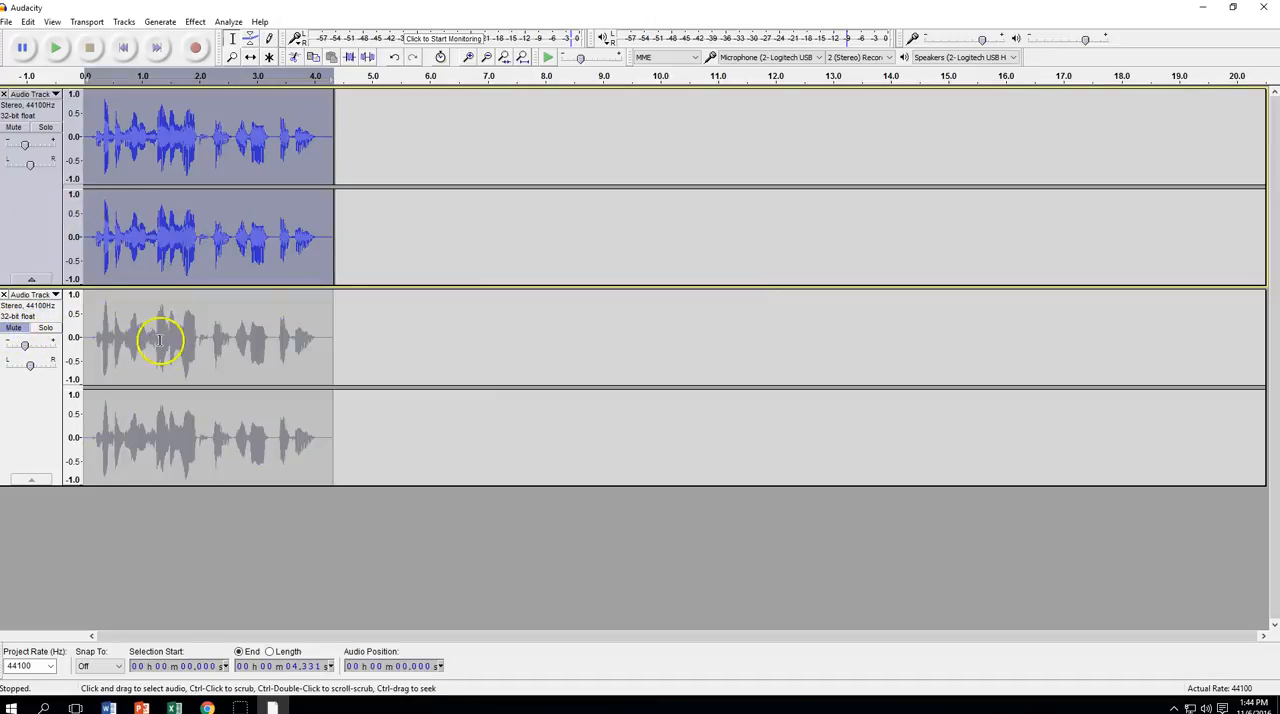
{"action": "left_click", "coordinate": [27, 200]}
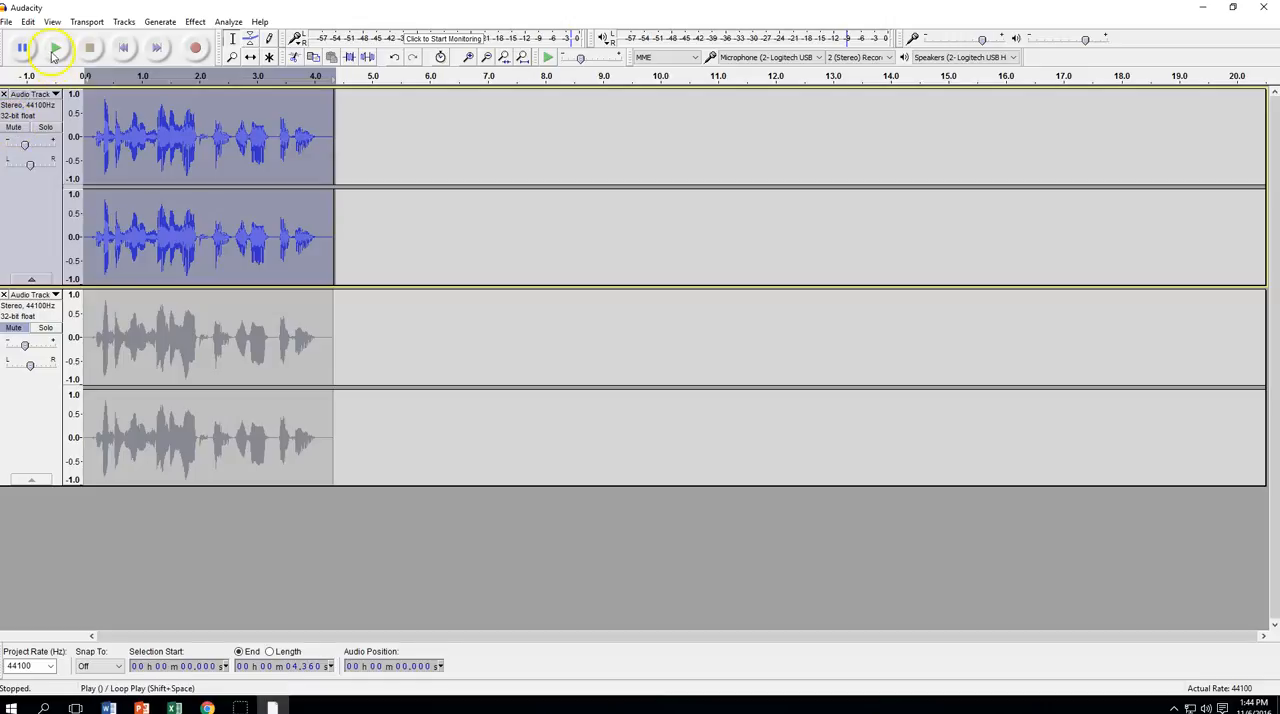
{"action": "left_click", "coordinate": [55, 48]}
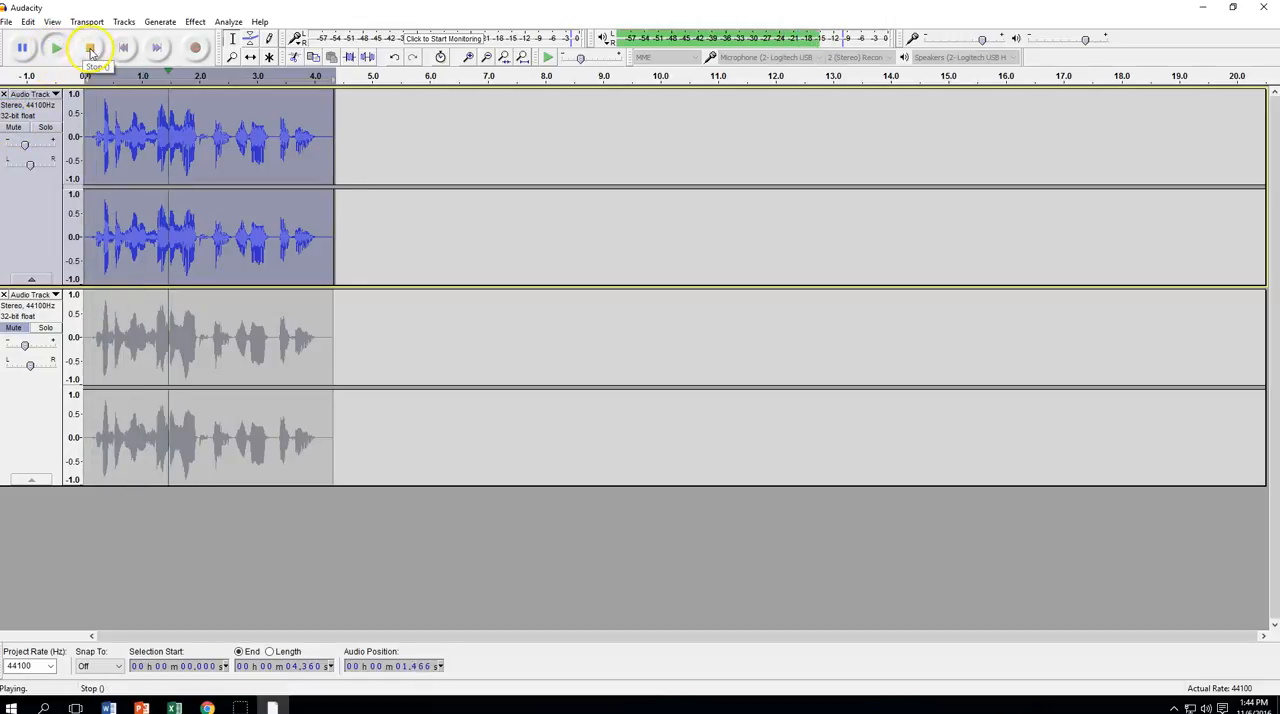
{"action": "left_click", "coordinate": [90, 49]}
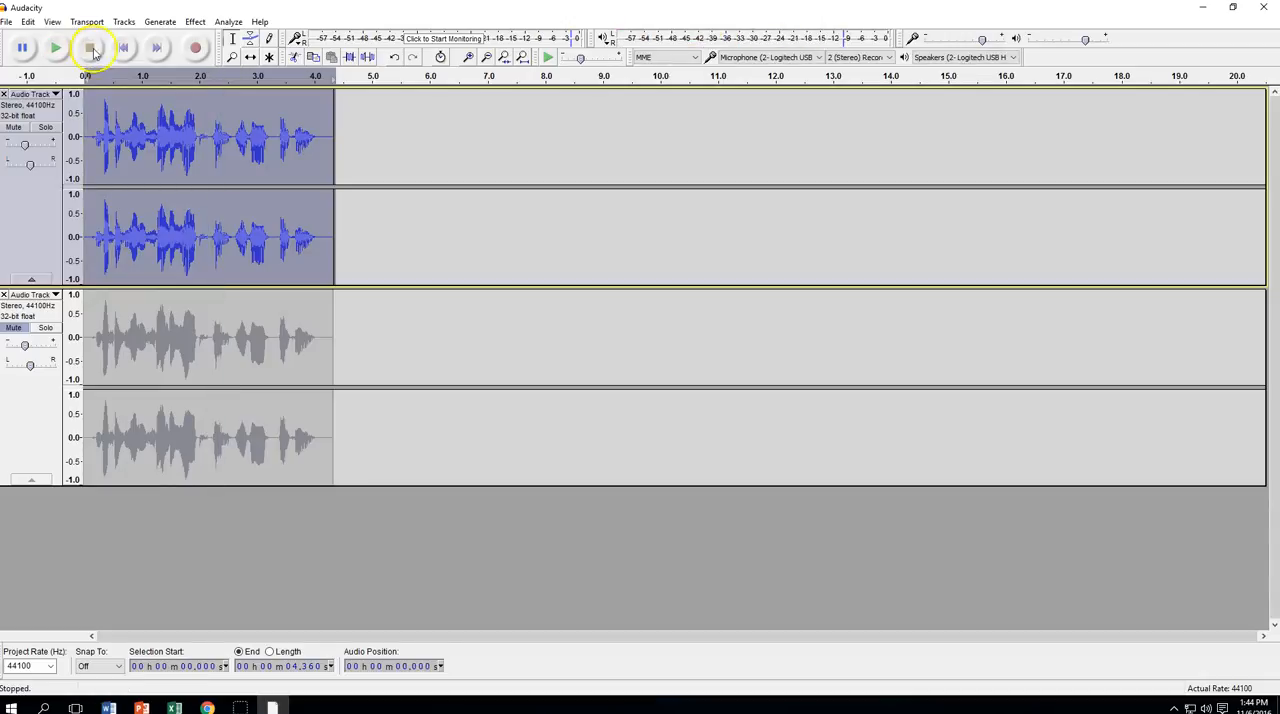
{"action": "left_click", "coordinate": [123, 48]}
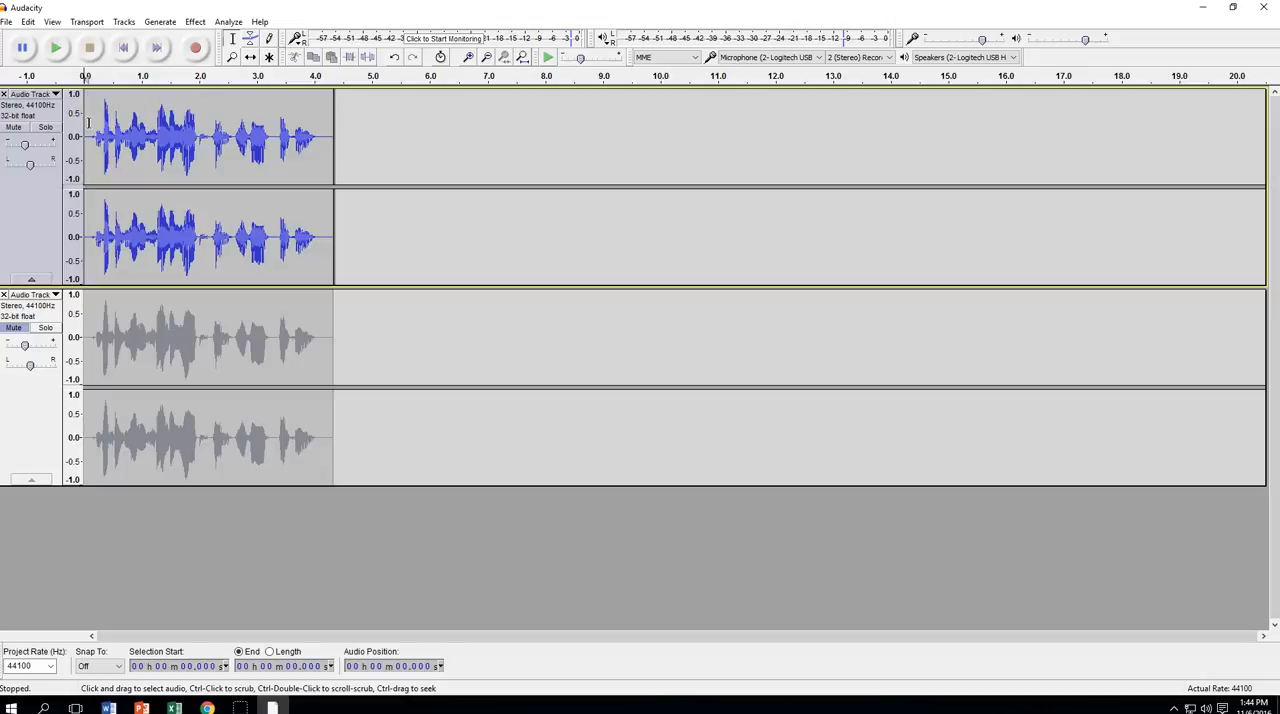
{"action": "left_click", "coordinate": [13, 327]}
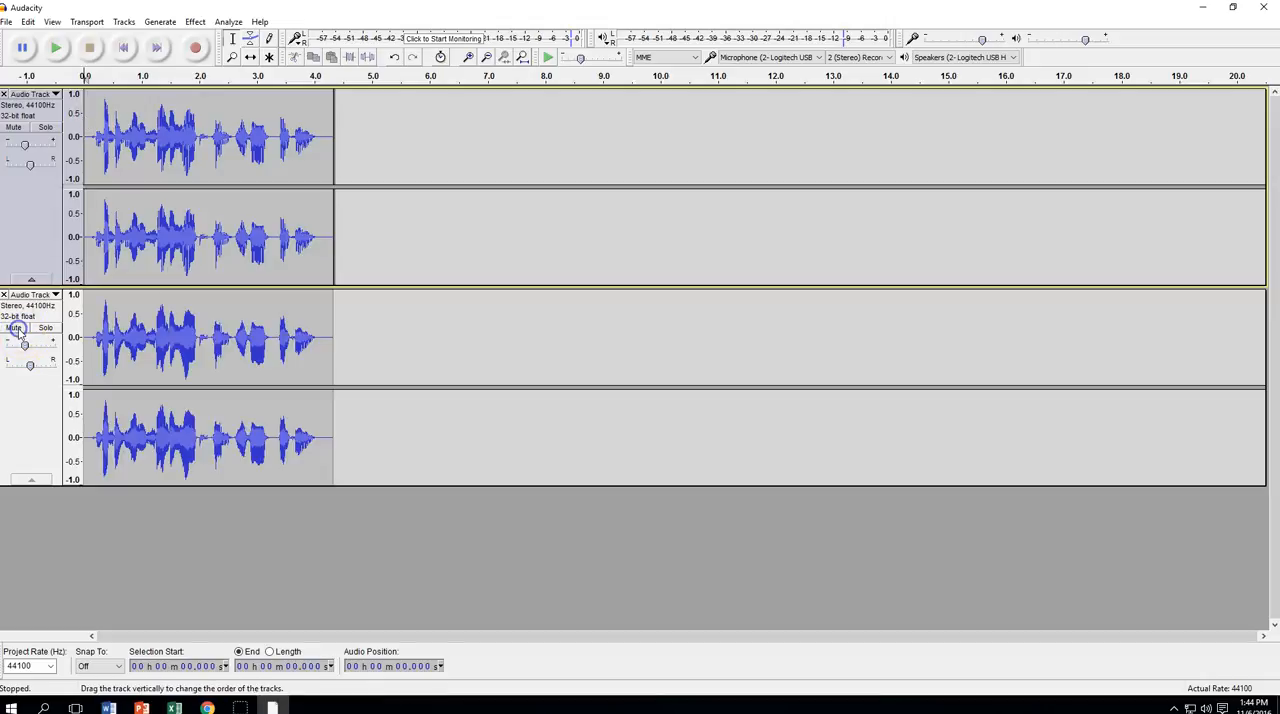
Apply Change Pitch to the entire lower track with a percent change of -15.000, and play both tracks together
{"action": "left_click", "coordinate": [39, 427]}
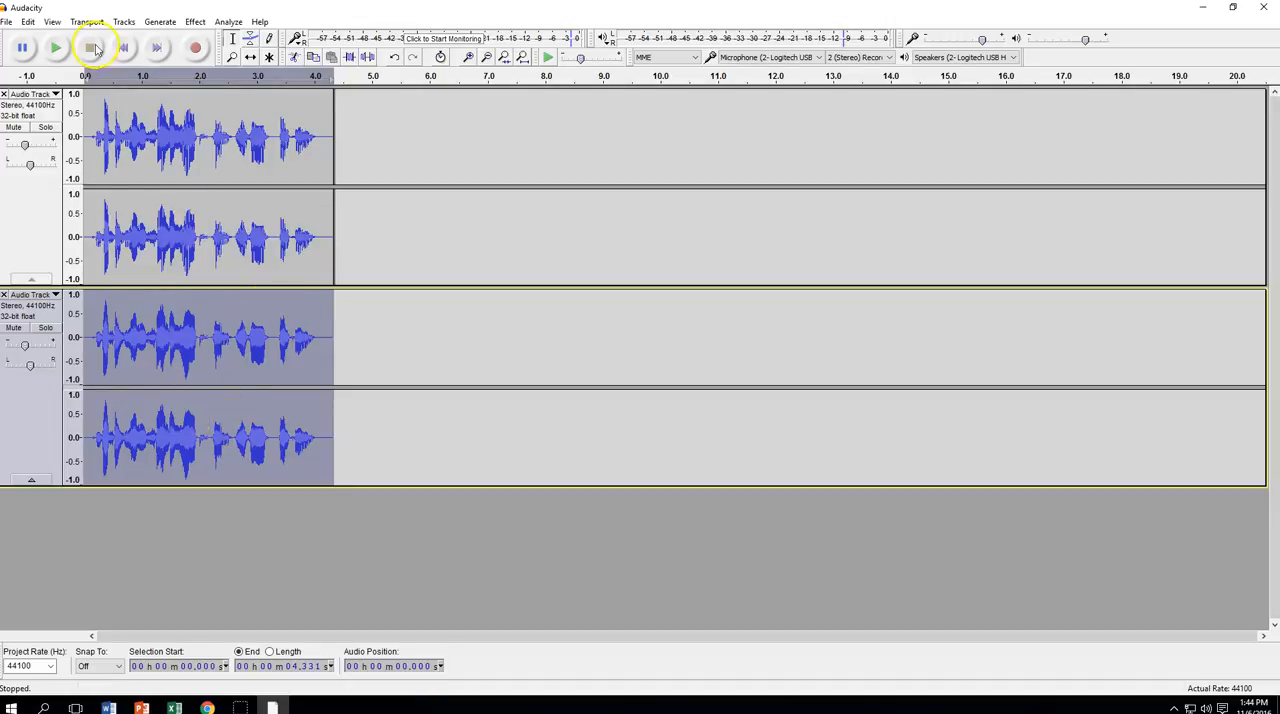
{"action": "left_click", "coordinate": [195, 22]}
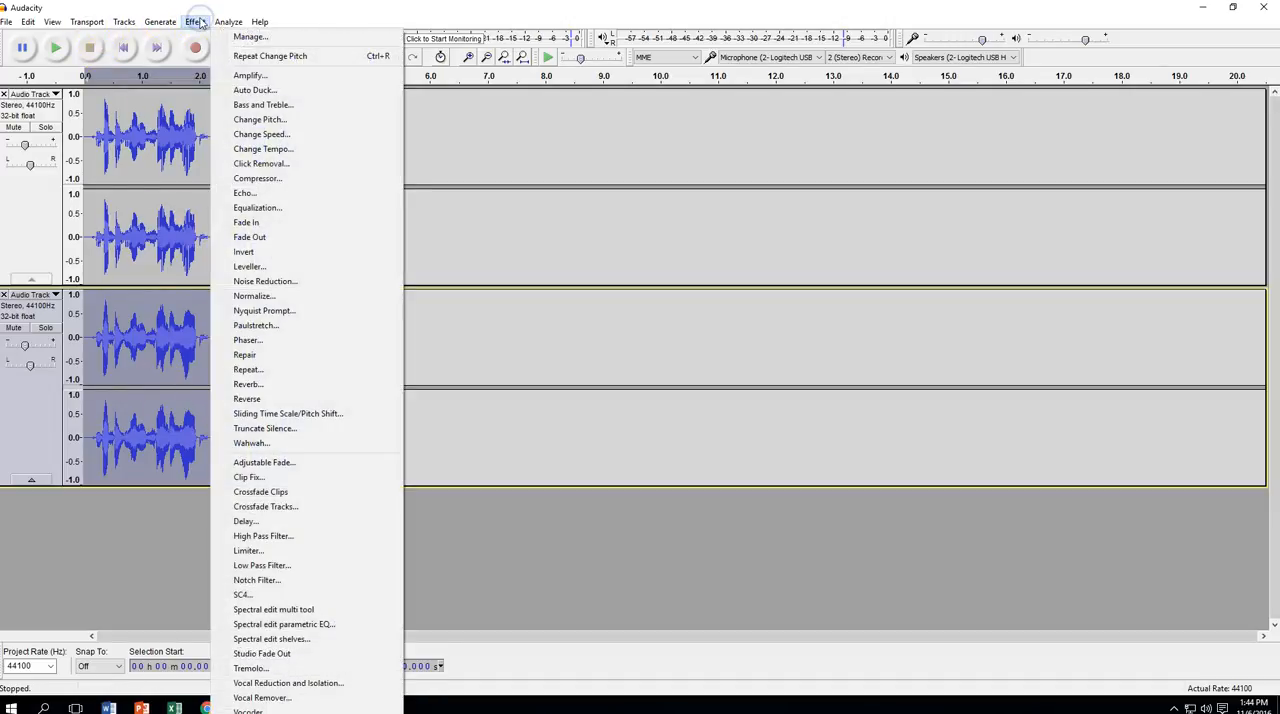
{"action": "left_click", "coordinate": [228, 119]}
{"action": "left_click", "coordinate": [674, 391]}
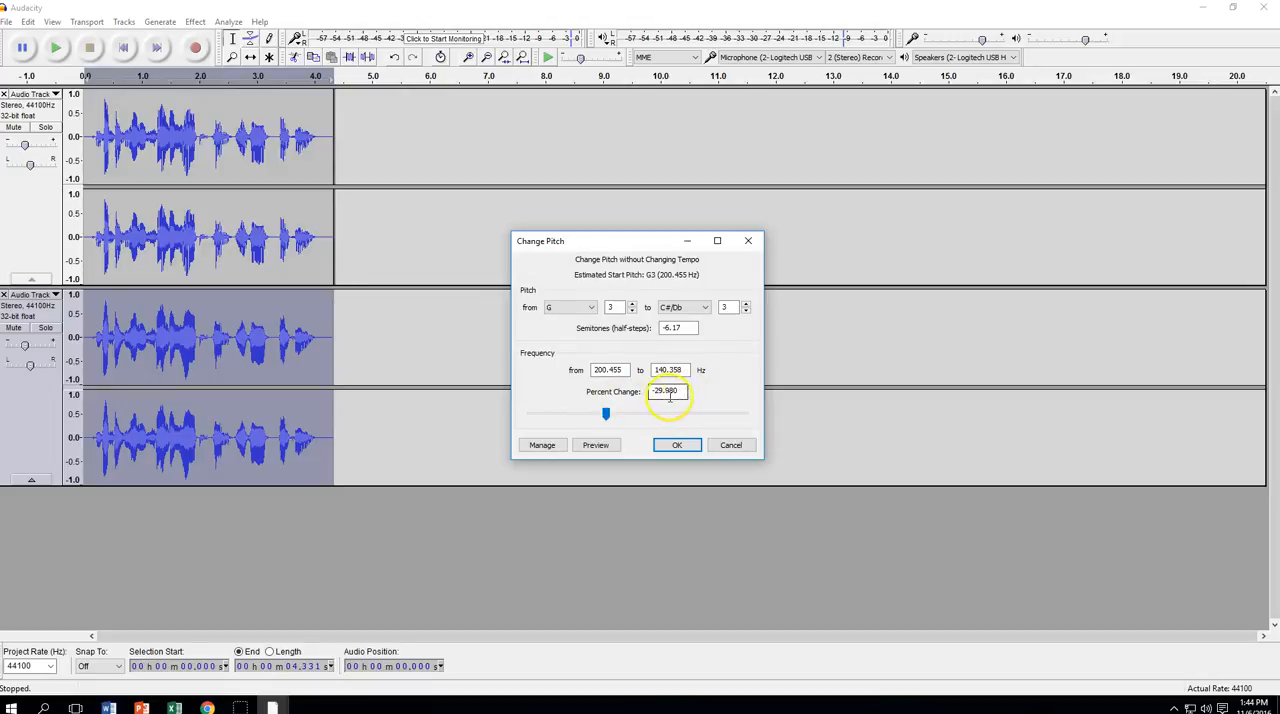
{"action": "left_click_drag", "start_coordinate": [604, 417], "coordinate": [618, 418]}
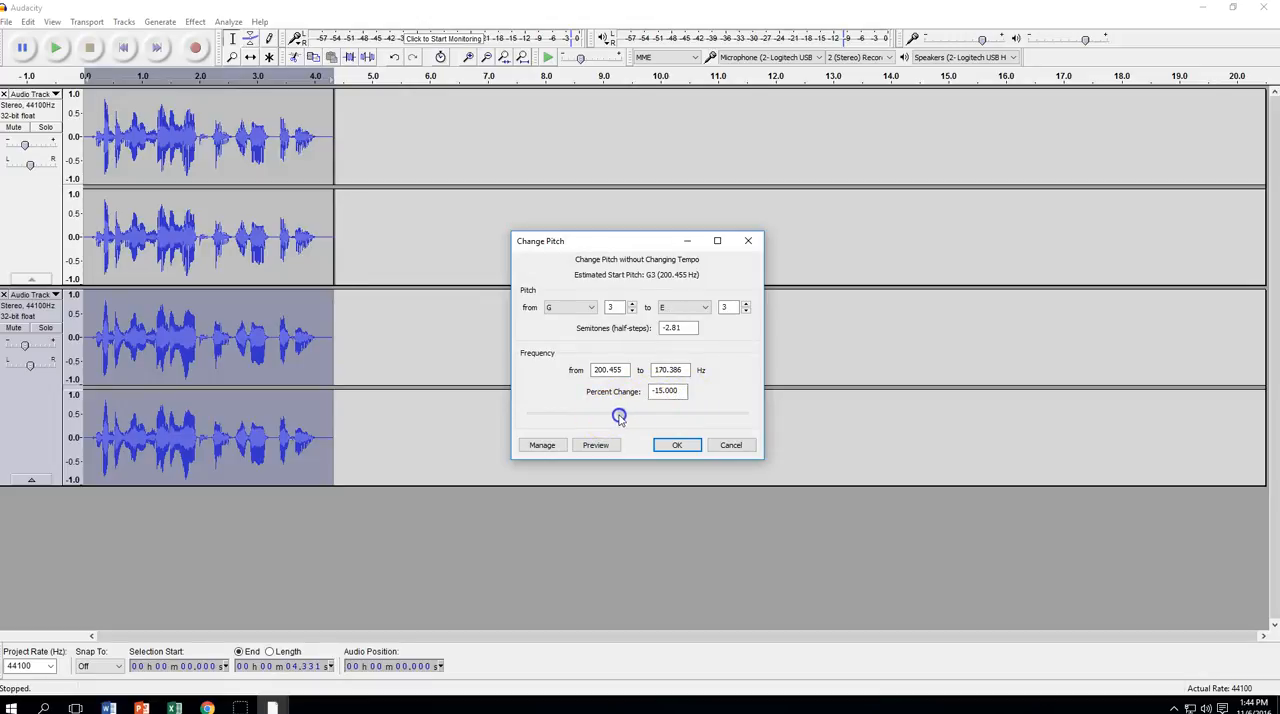
{"action": "left_click", "coordinate": [675, 444]}
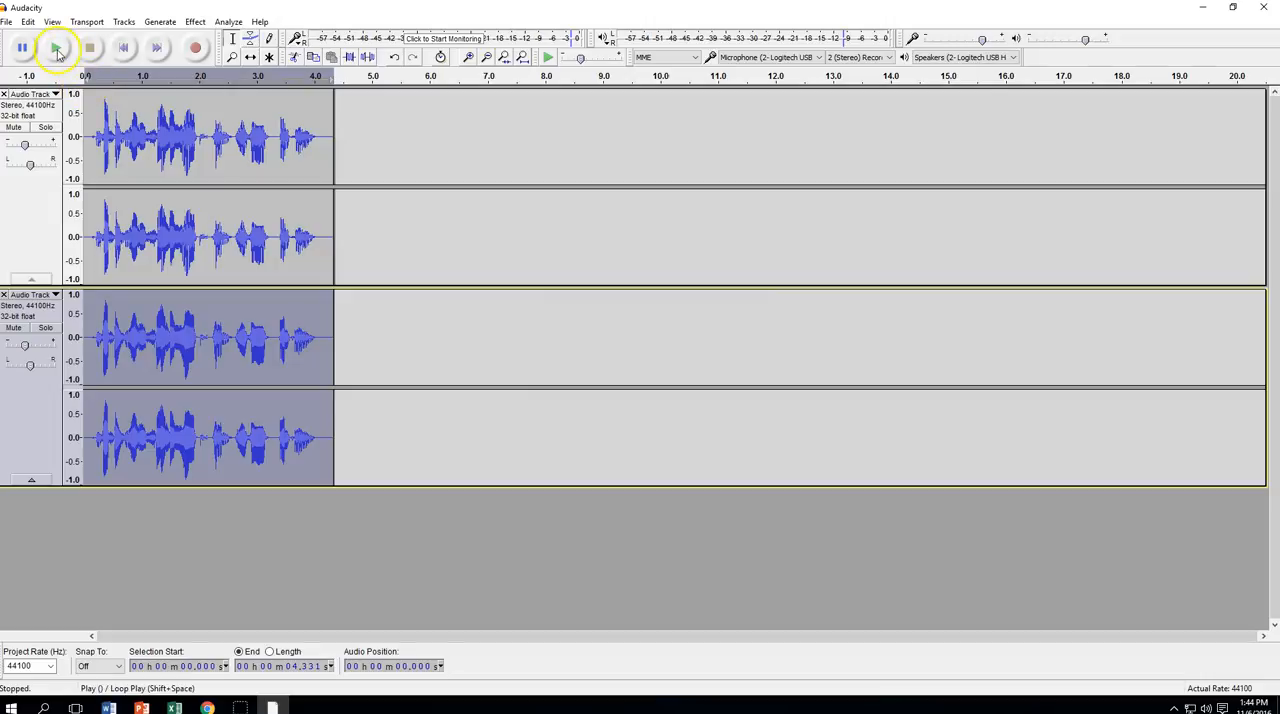
{"action": "left_click", "coordinate": [57, 52]}
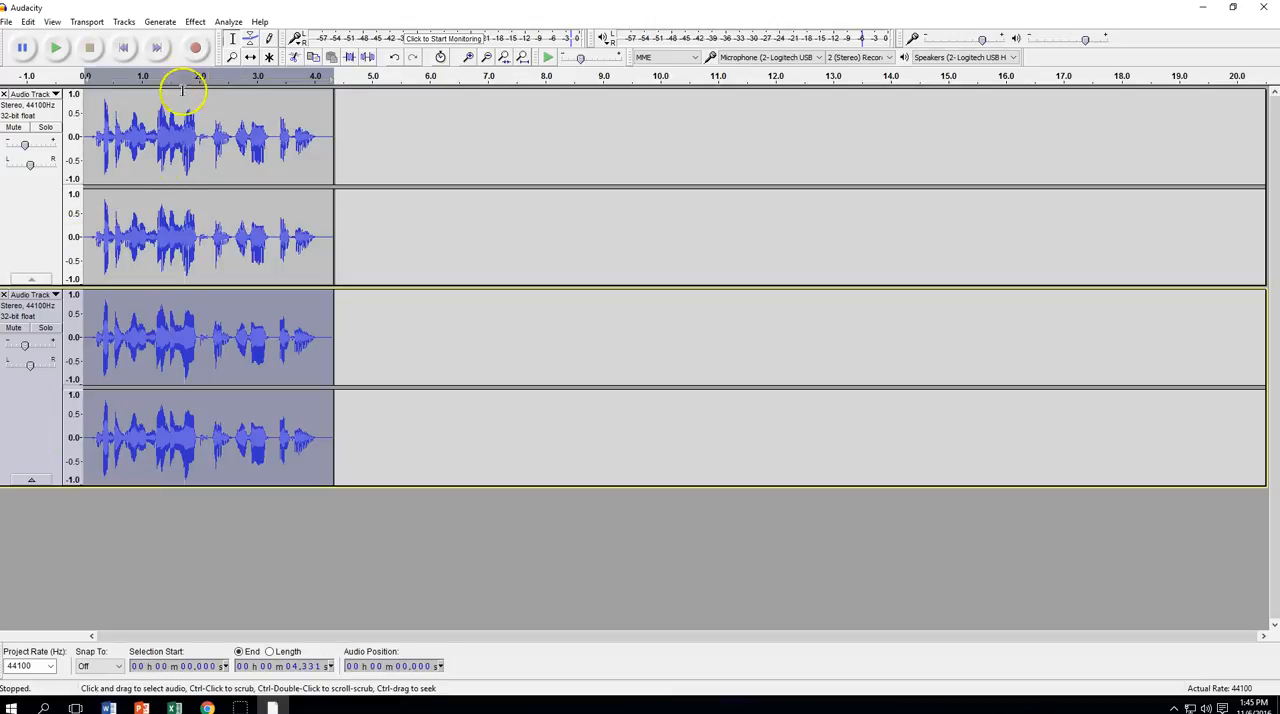
Apply Phaser to the lower track with stages 24, dry/wet 255, LFO frequency 0.1 Hz, start phase 0.0, depth 250 and feedback 0%
{"action": "left_click", "coordinate": [195, 22]}
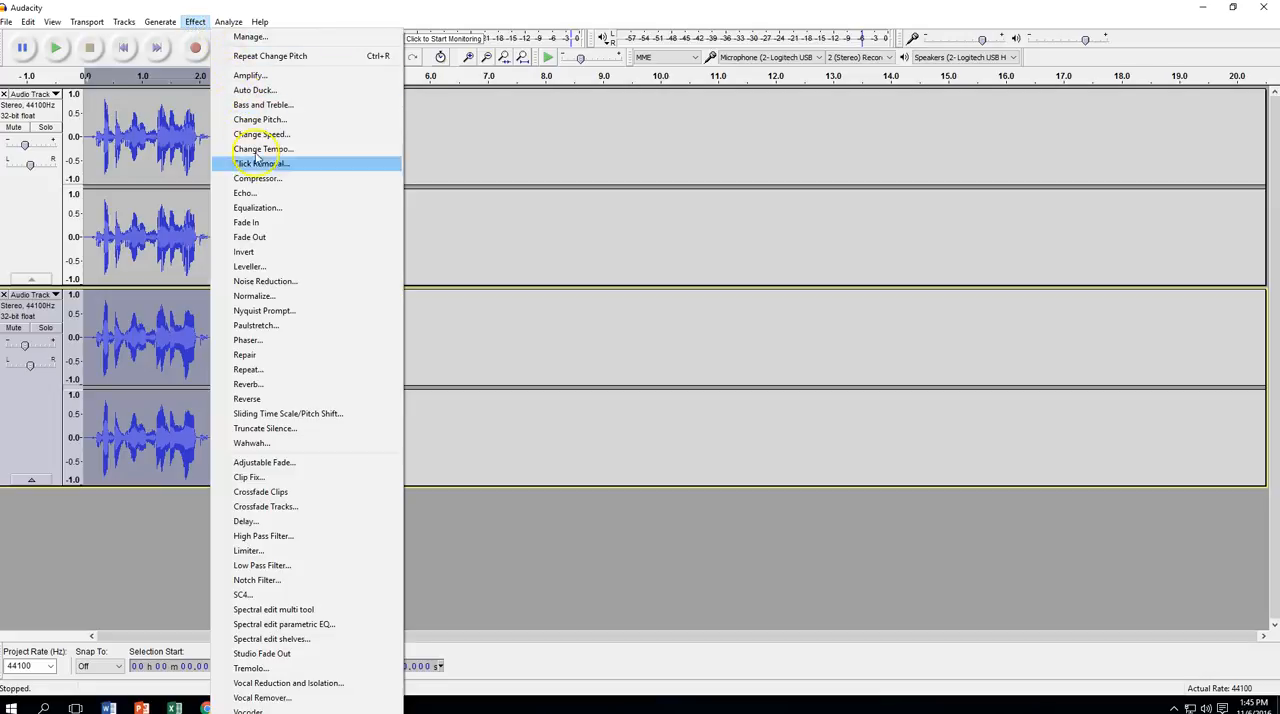
{"action": "left_click", "coordinate": [268, 340]}
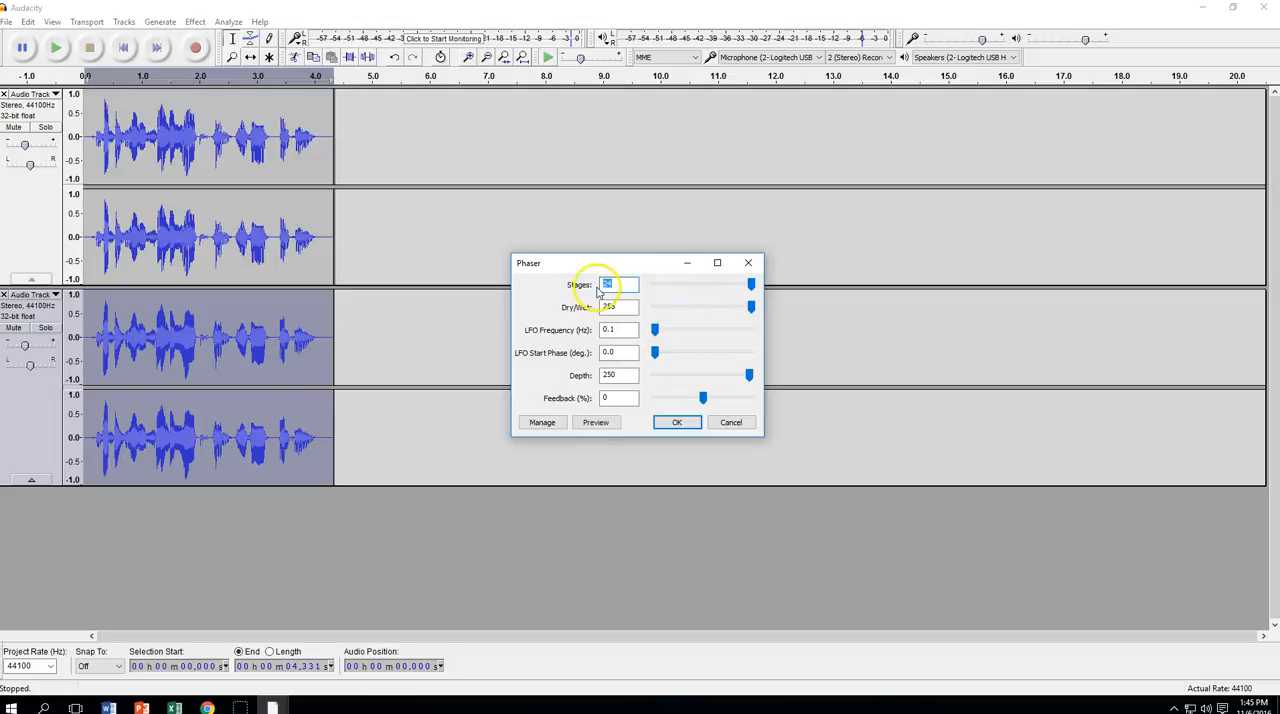
{"action": "mouse_move", "coordinate": [751, 285]}
{"action": "left_mouse_down"}
{"action": "mouse_move", "coordinate": [666, 286]}
{"action": "mouse_move", "coordinate": [752, 292]}
{"action": "left_mouse_up"}
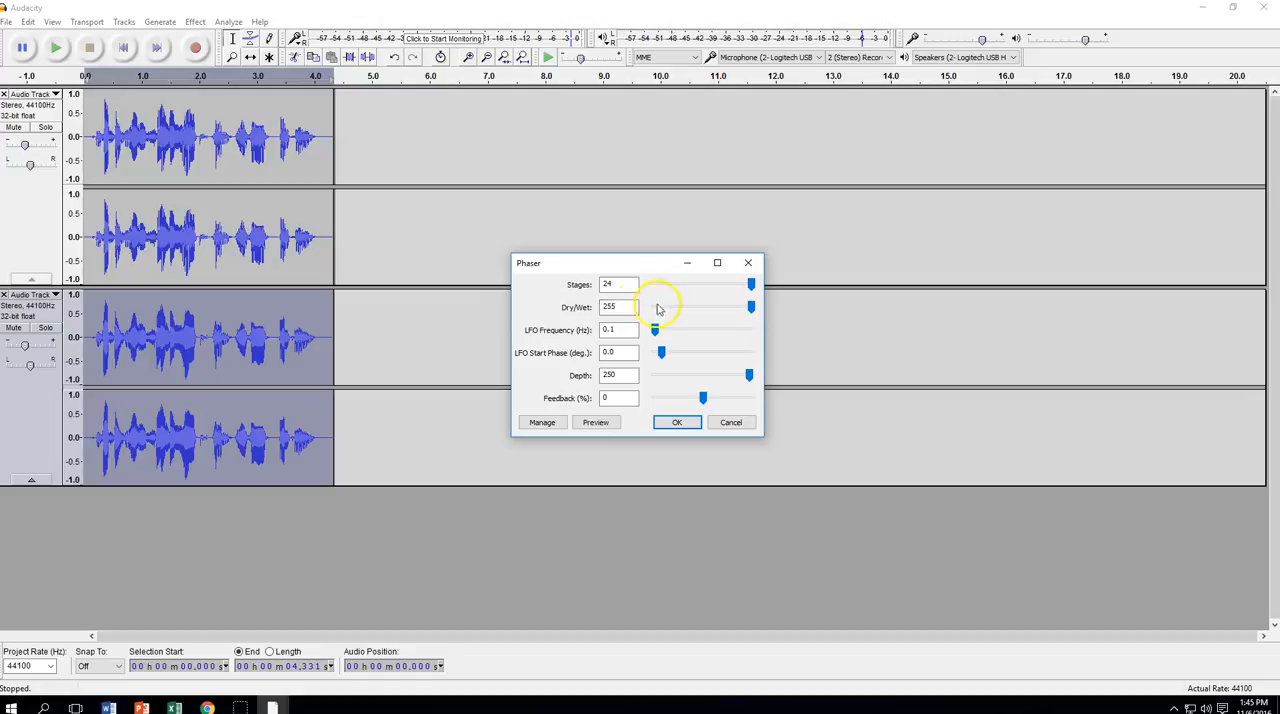
{"action": "mouse_move", "coordinate": [750, 310]}
{"action": "left_mouse_down"}
{"action": "mouse_move", "coordinate": [684, 309]}
{"action": "mouse_move", "coordinate": [757, 303]}
{"action": "left_mouse_up"}
{"action": "left_click_drag", "start_coordinate": [655, 332], "coordinate": [655, 332]}
{"action": "mouse_move", "coordinate": [655, 331]}
{"action": "left_mouse_down"}
{"action": "mouse_move", "coordinate": [730, 331]}
{"action": "mouse_move", "coordinate": [652, 334]}
{"action": "left_mouse_up"}
{"action": "left_click_drag", "start_coordinate": [661, 355], "coordinate": [654, 352]}
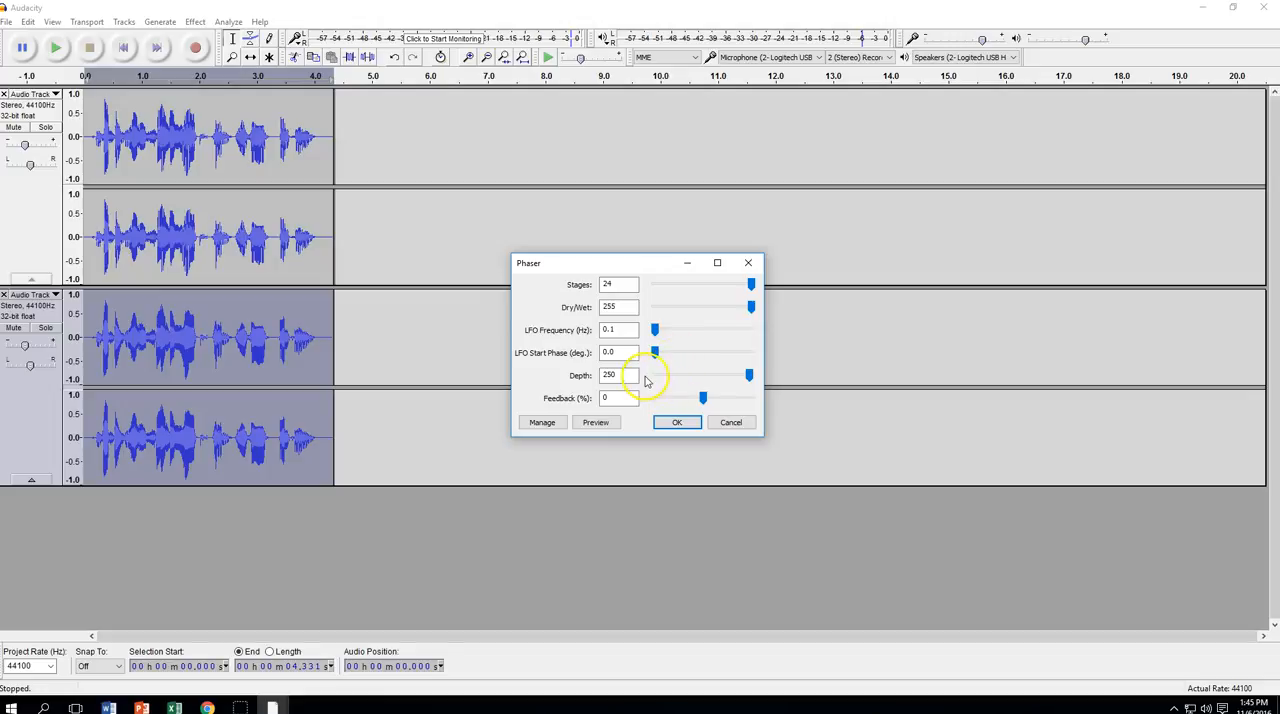
{"action": "left_click", "coordinate": [703, 398]}
{"action": "left_click", "coordinate": [675, 424]}
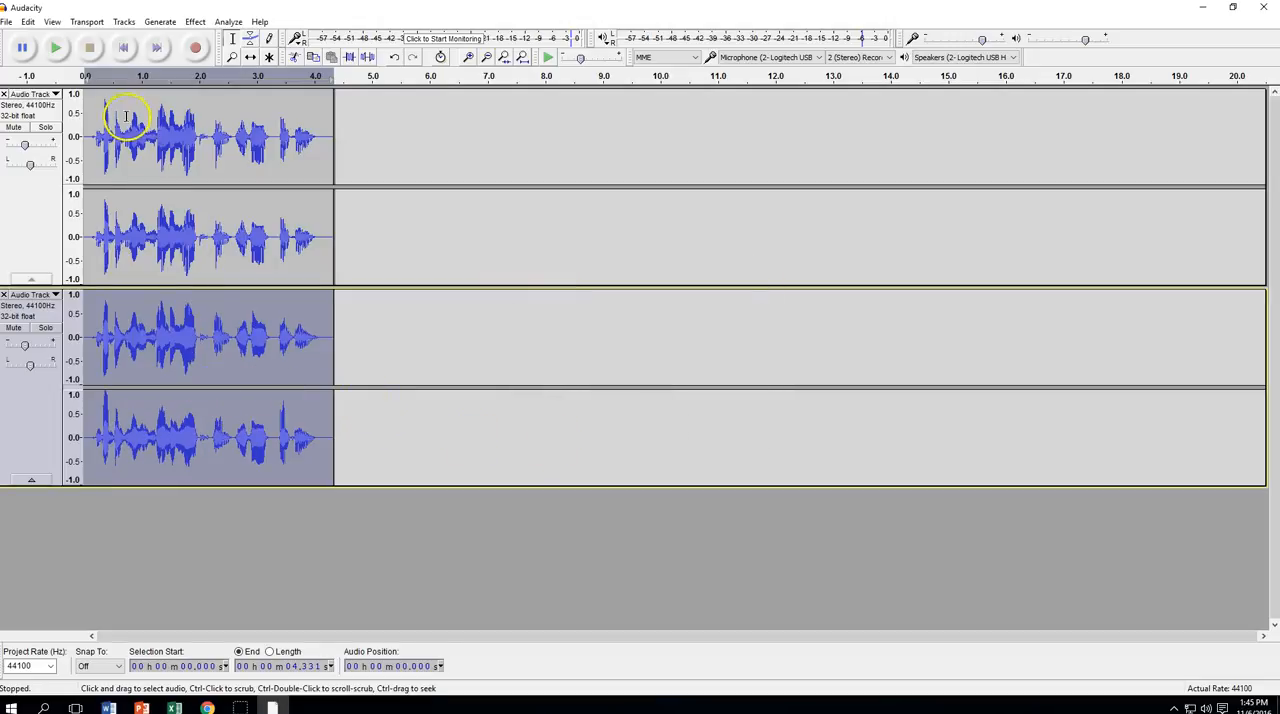
Play both tracks together from the beginning and place the cursor back at the start of the upper track
{"action": "left_click", "coordinate": [123, 47]}
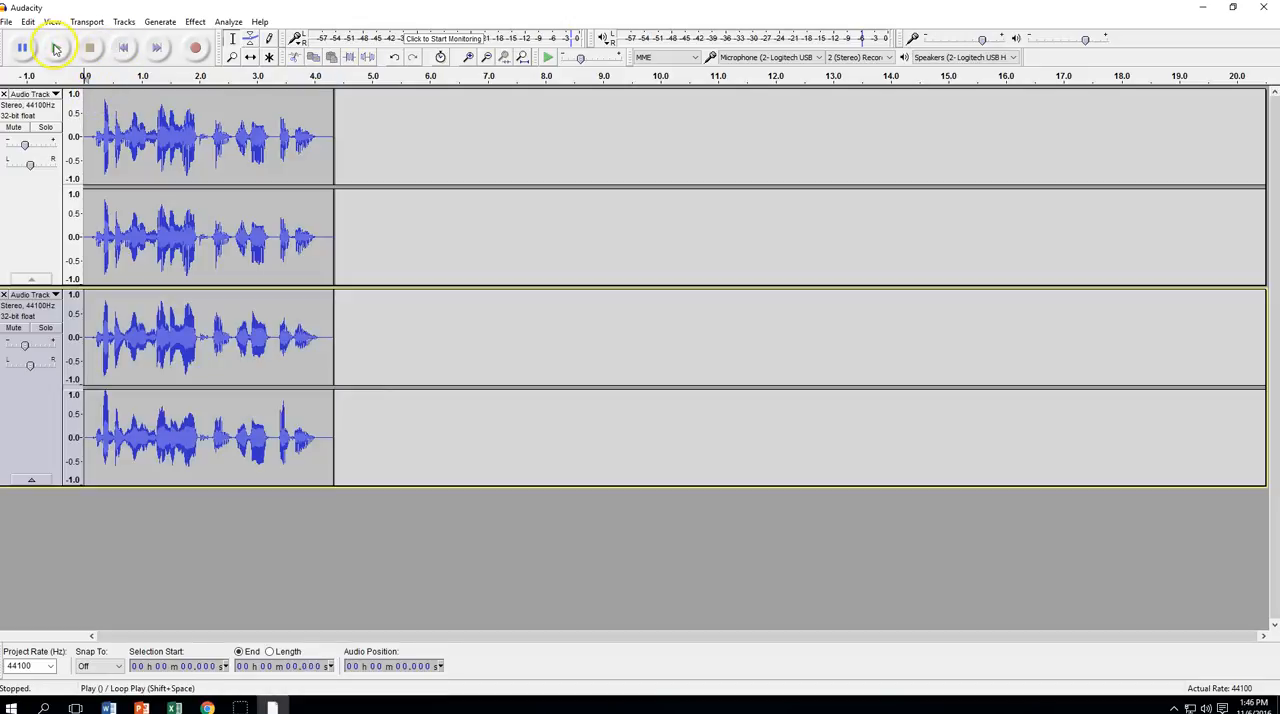
{"action": "left_click", "coordinate": [56, 48]}
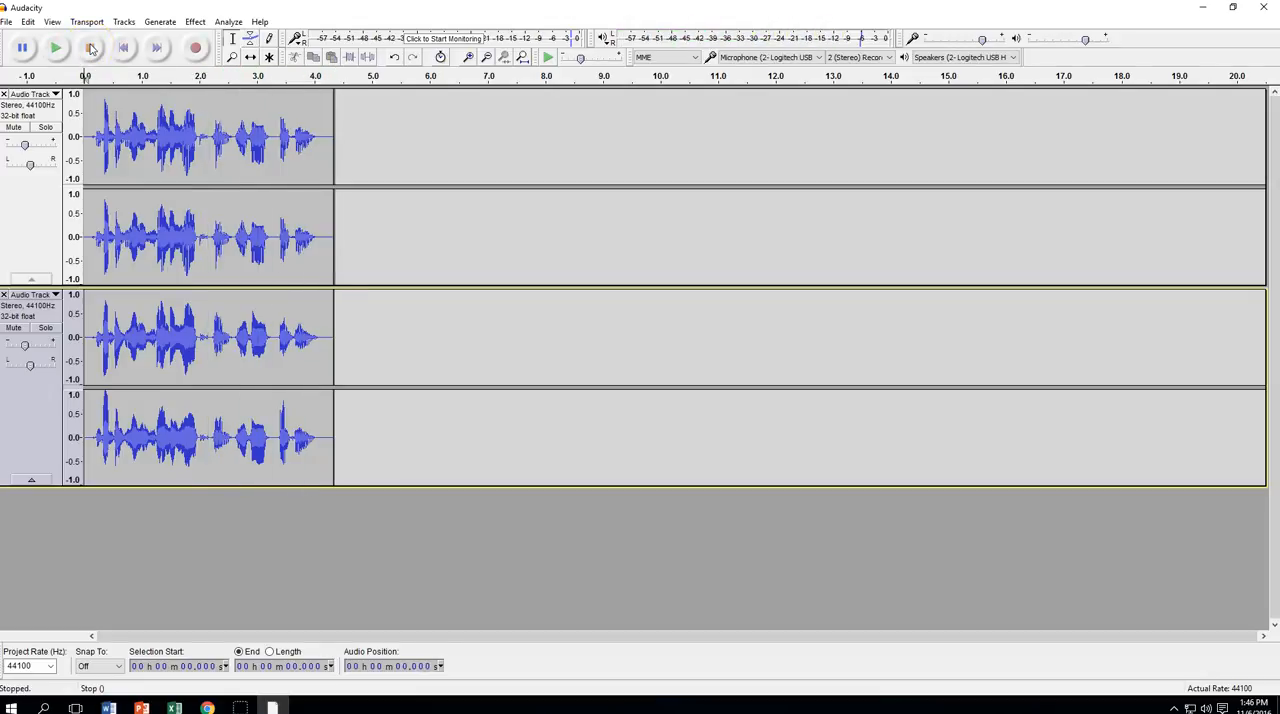
{"action": "left_click", "coordinate": [85, 107]}
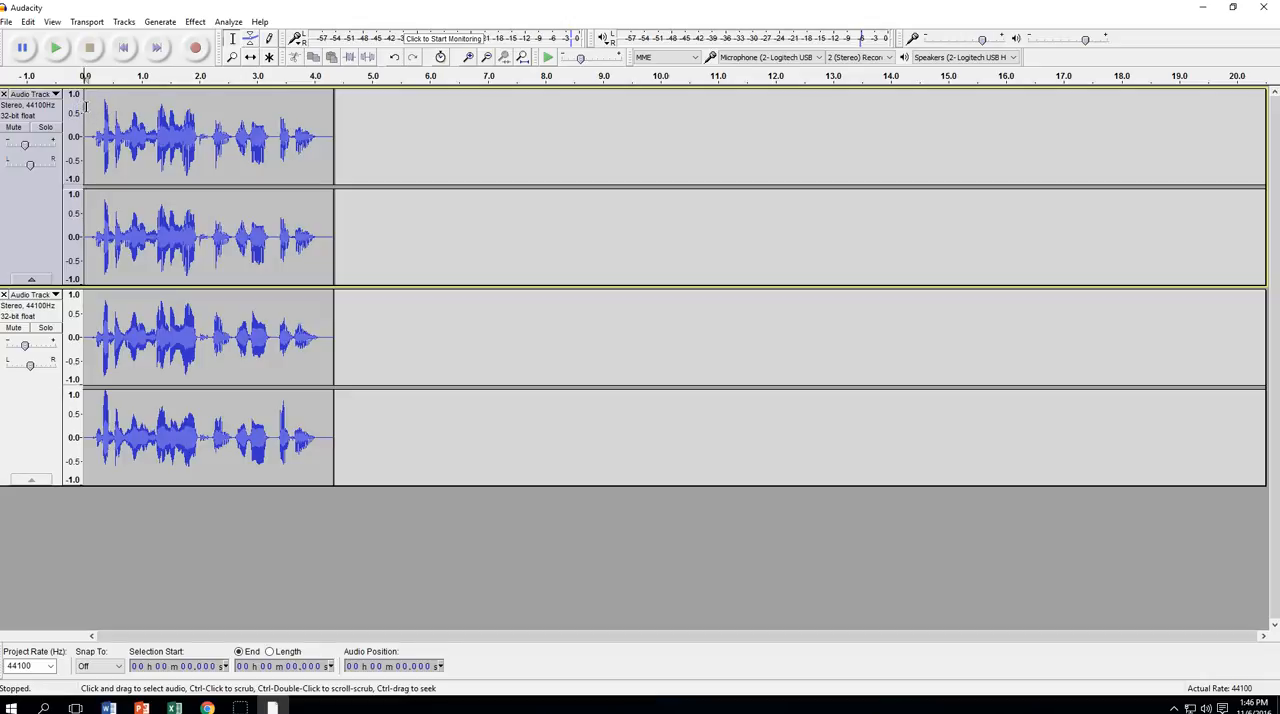
{"action": "left_click", "coordinate": [195, 22]}
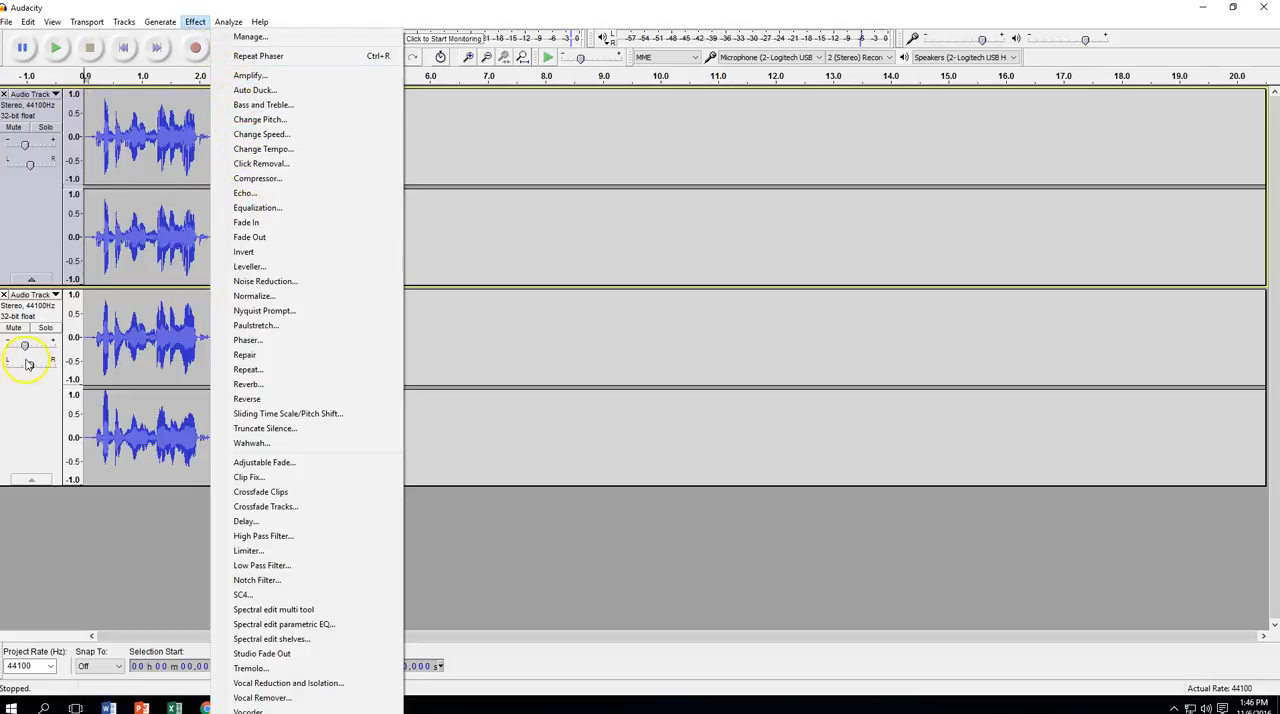
{"action": "left_click", "coordinate": [18, 423]}
{"action": "left_click_drag", "start_coordinate": [30, 316], "coordinate": [23, 214]}
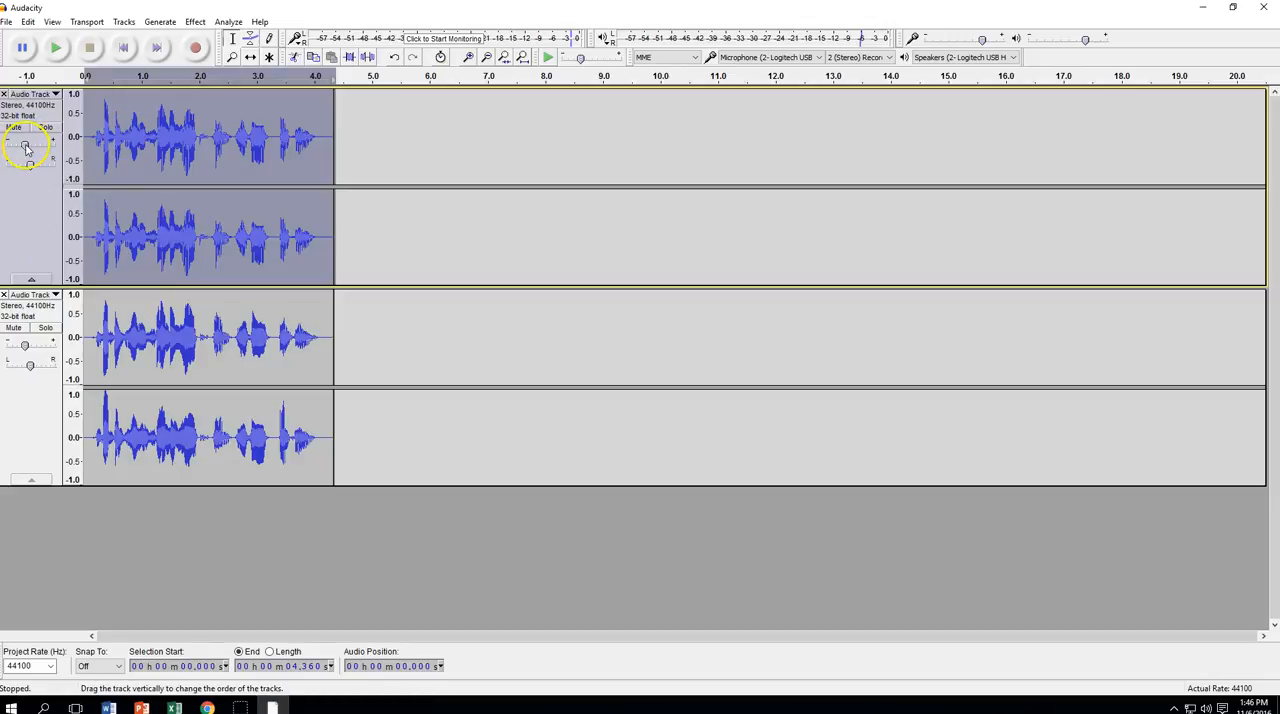
{"action": "left_click", "coordinate": [195, 22]}
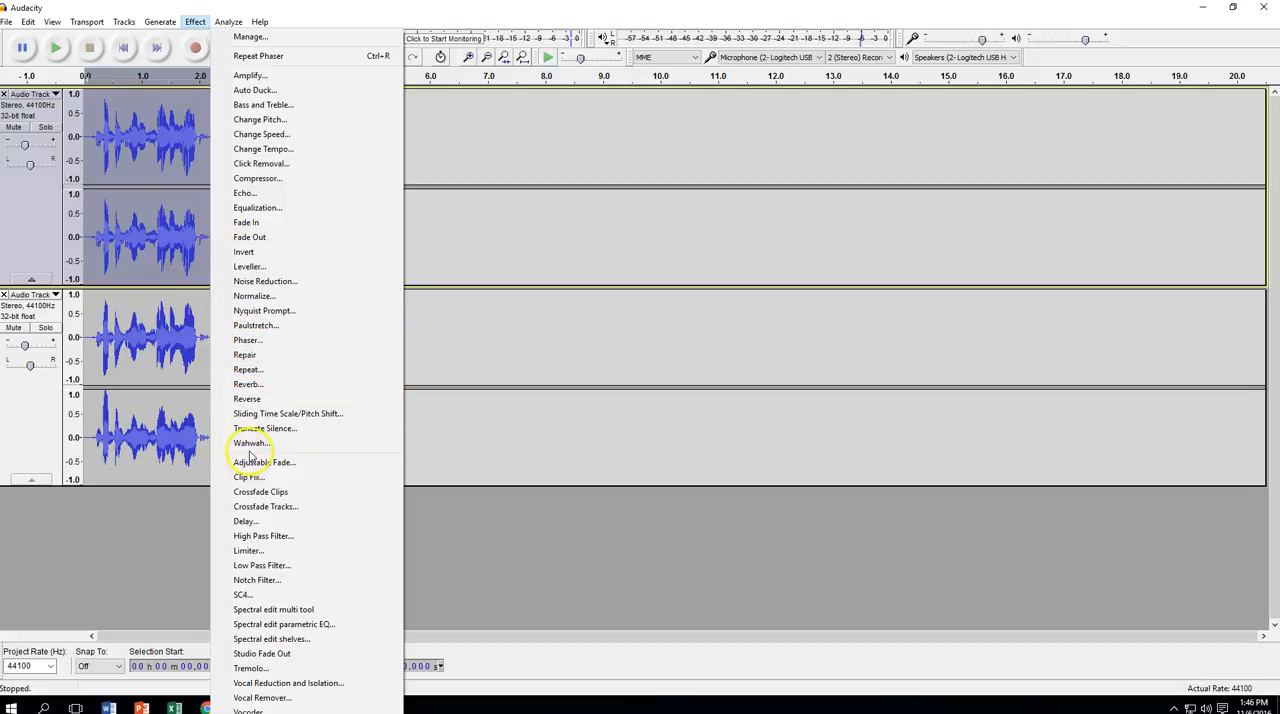
{"action": "left_click", "coordinate": [17, 427]}
{"action": "left_click", "coordinate": [25, 251]}
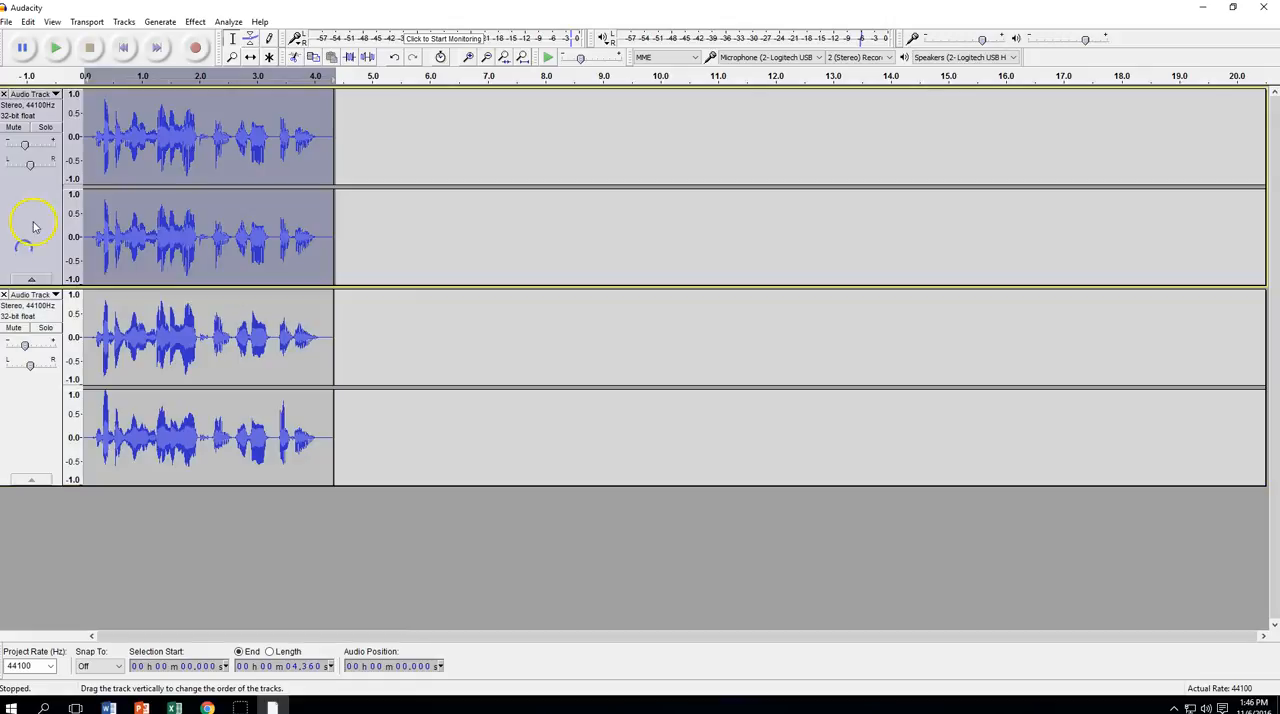
{"action": "left_click", "coordinate": [87, 105]}
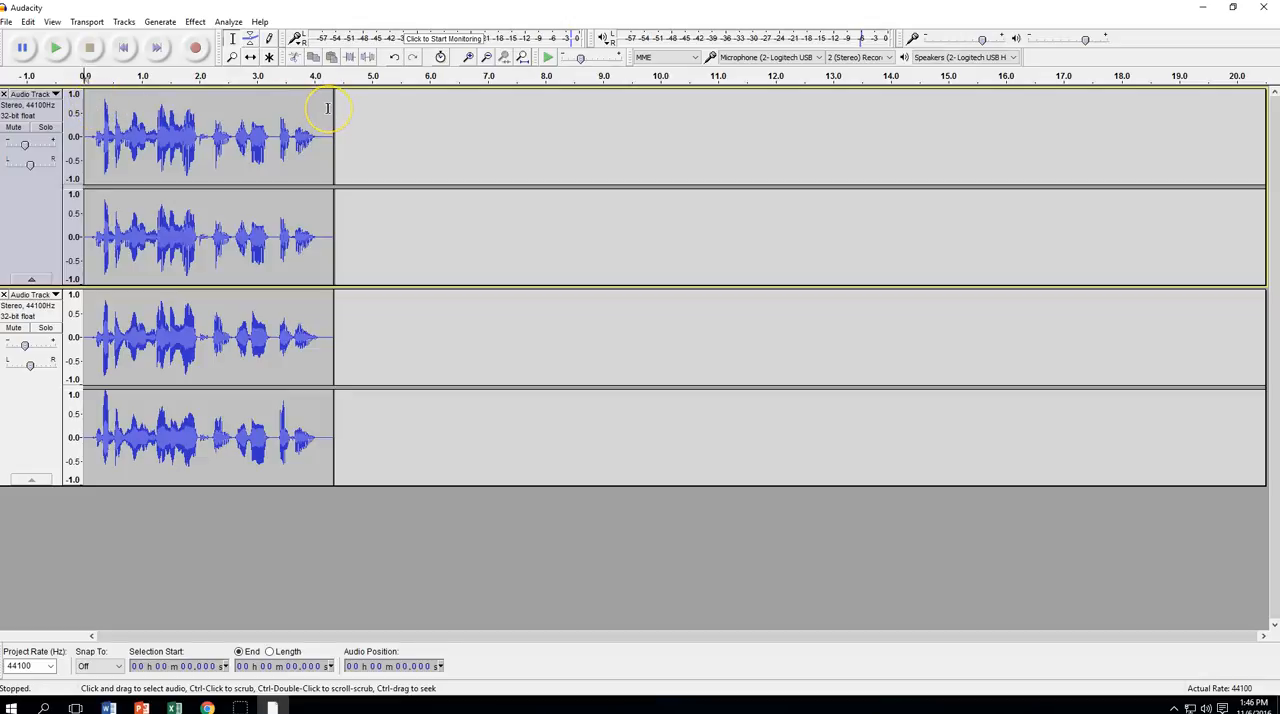
Start an audio export with WAV (Microsoft) signed 16-bit PCM as the file type, and cancel it
{"action": "left_click", "coordinate": [7, 22]}
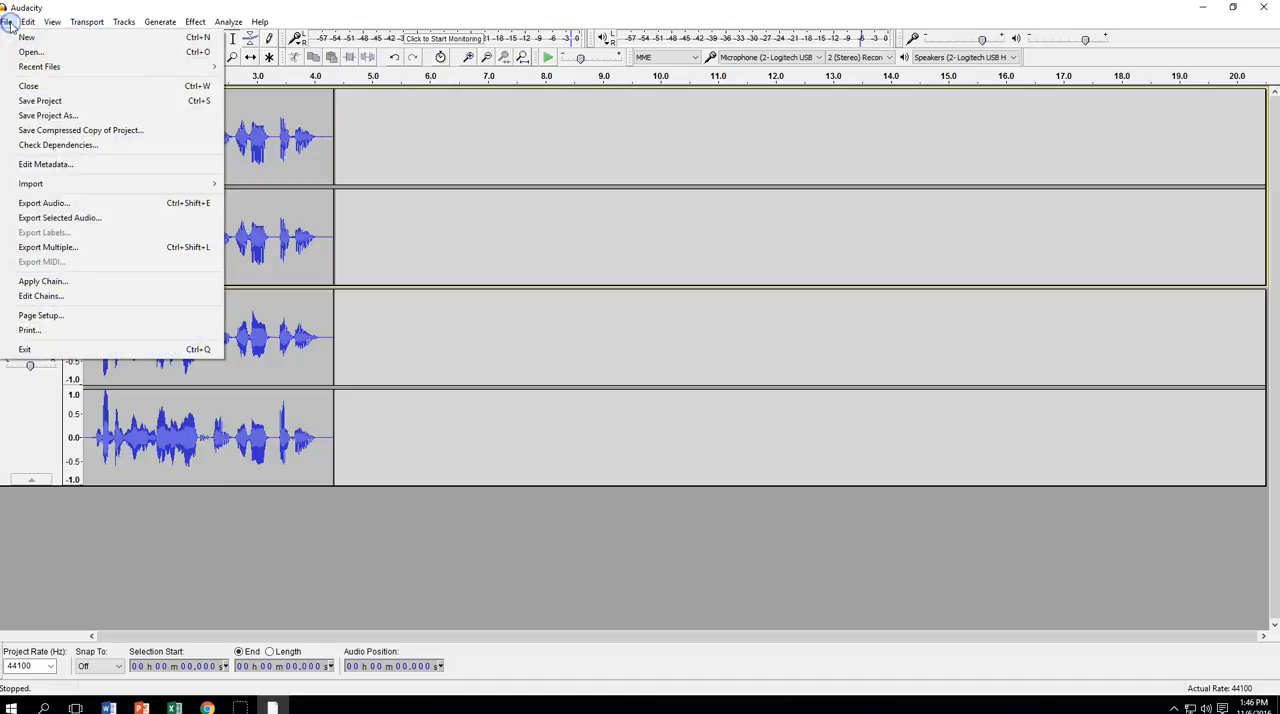
{"action": "left_click", "coordinate": [50, 204]}
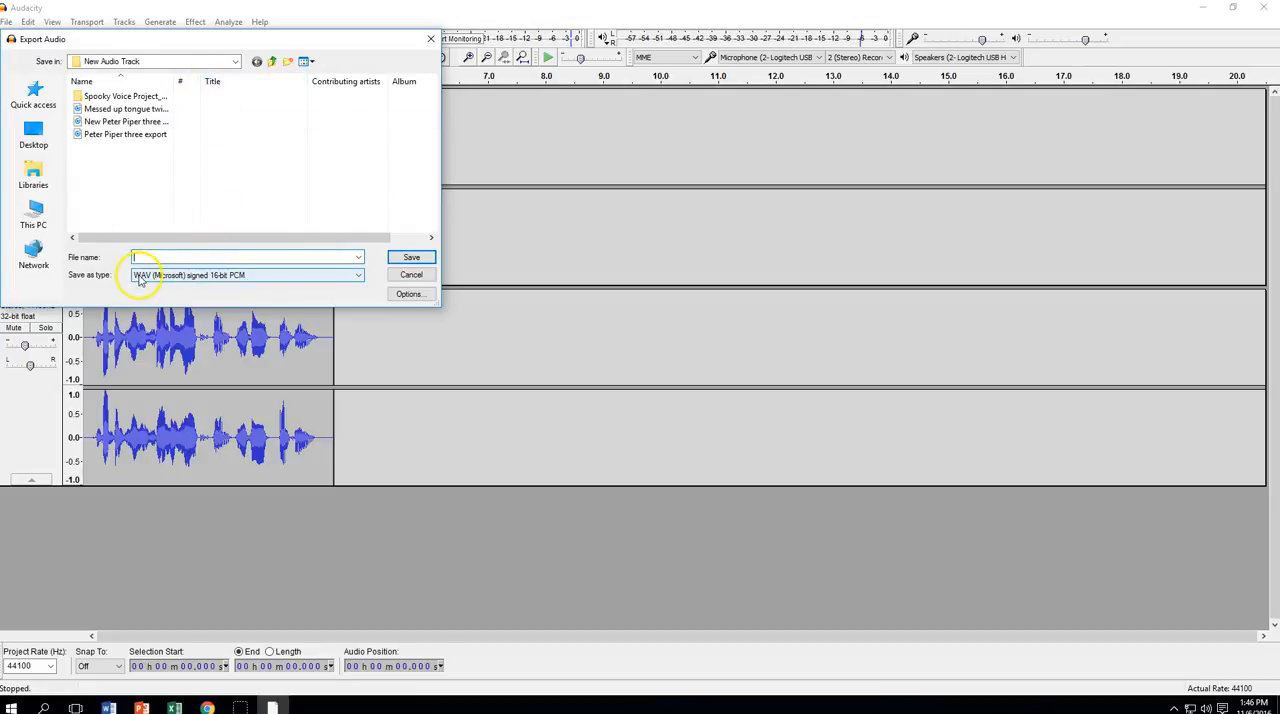
{"action": "left_click", "coordinate": [271, 276]}
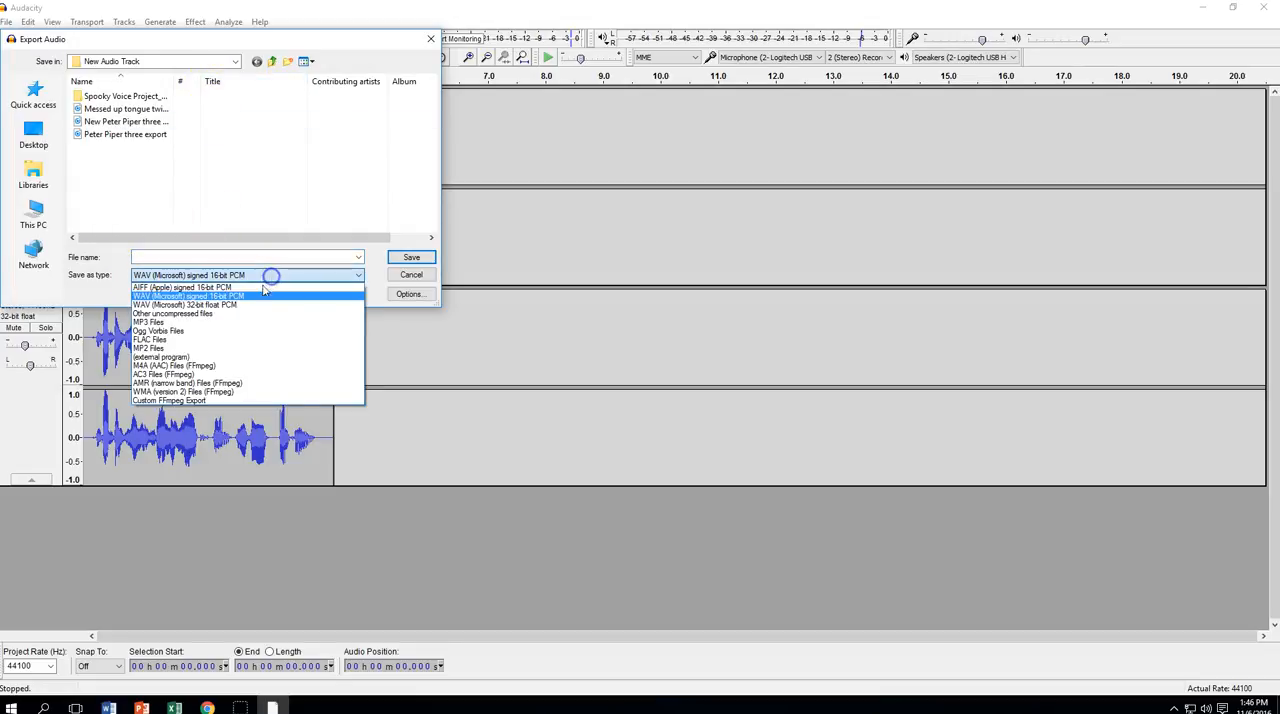
{"action": "left_click", "coordinate": [240, 296]}
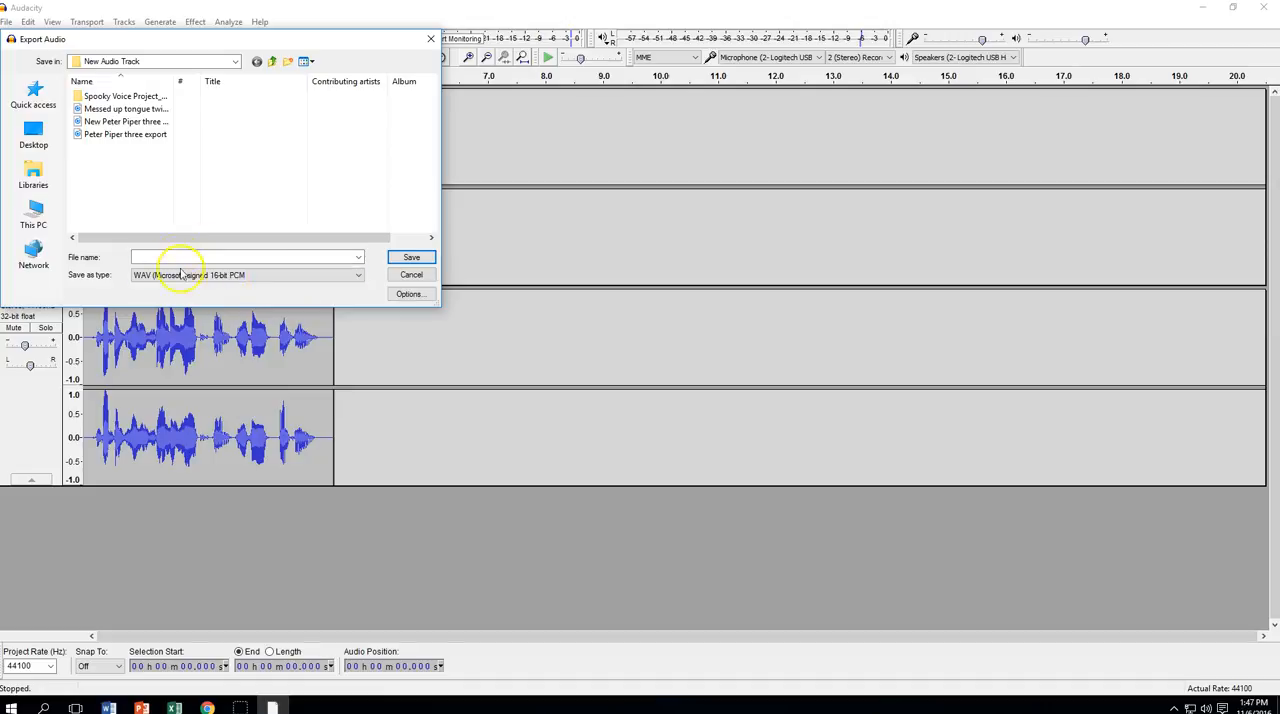
{"action": "left_click", "coordinate": [429, 41]}
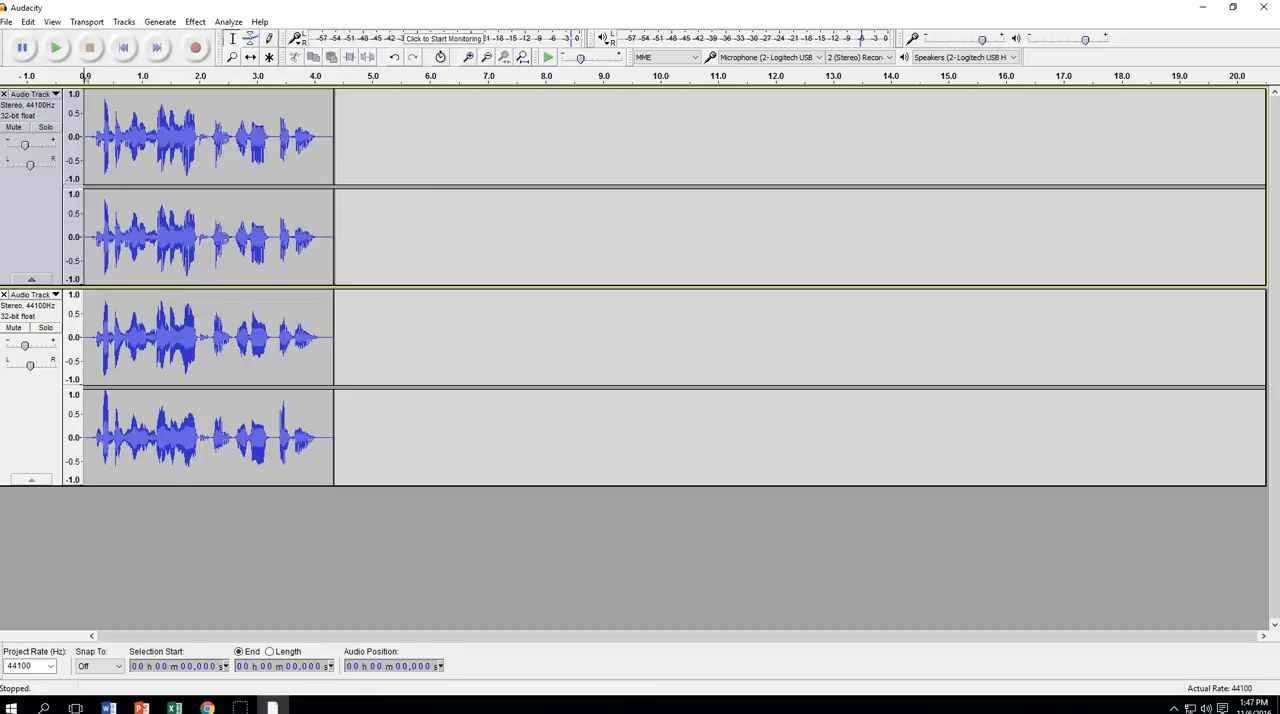